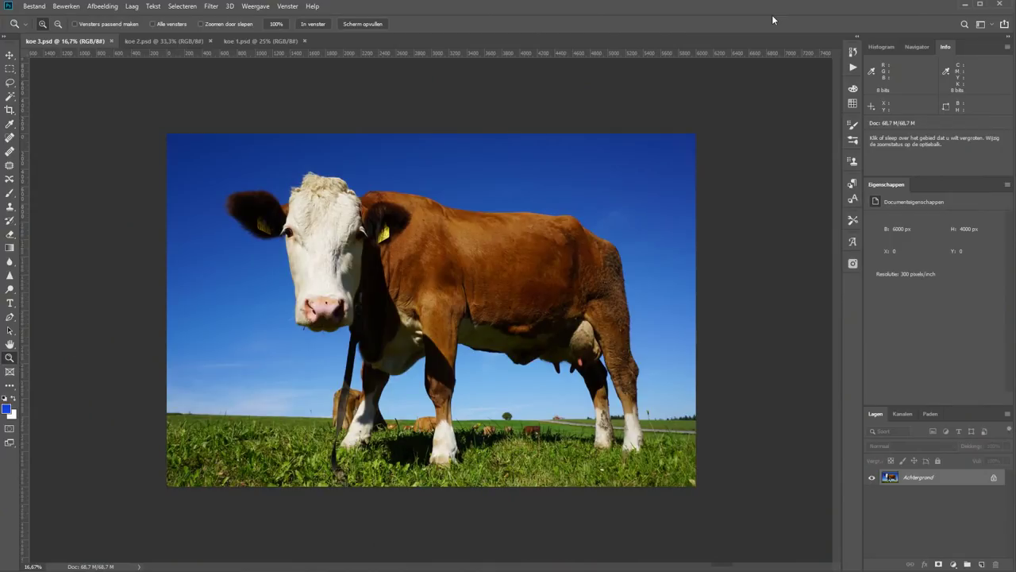
# - Create a new 1920×1080 px document with a 767676 mid-grey background
pyautogui.click(34, 6)
pyautogui.click(40, 17)
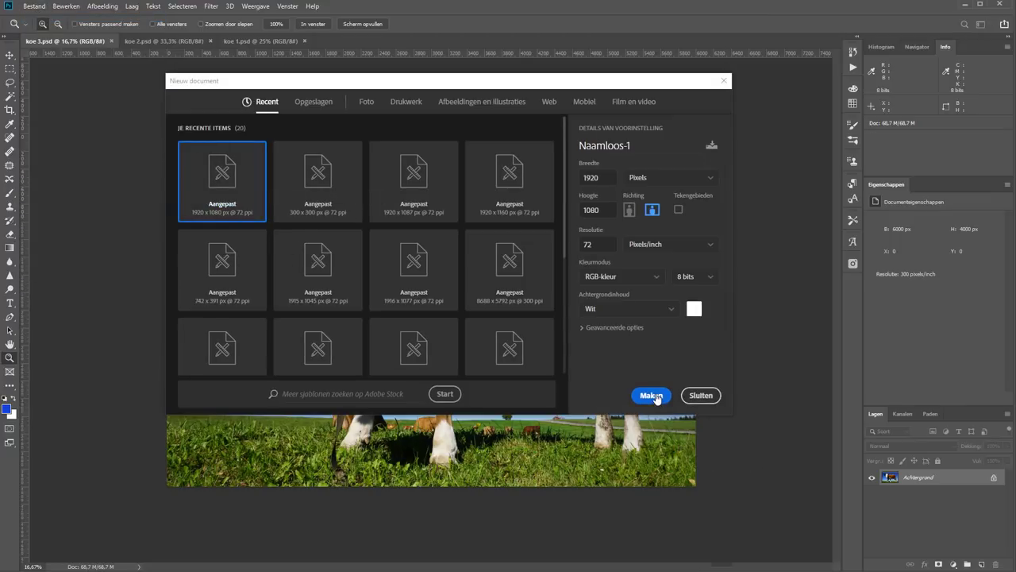
pyautogui.click(694, 308)
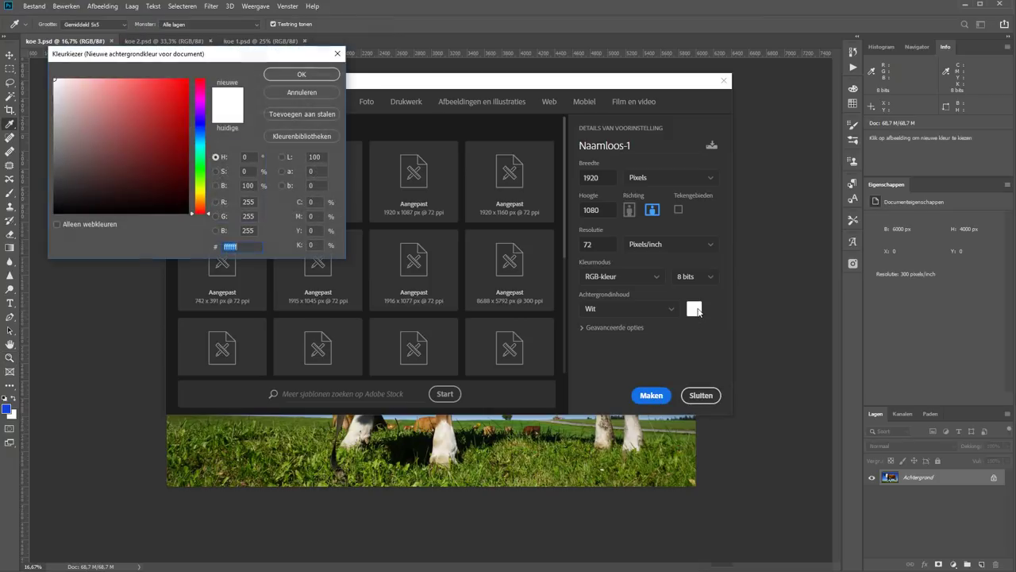
pyautogui.click(54, 151)
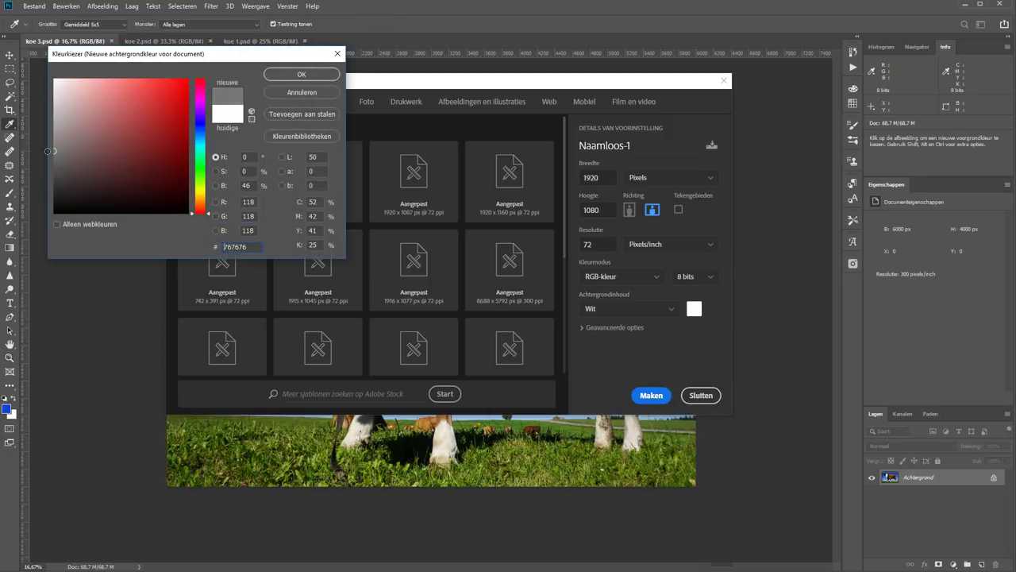
pyautogui.click(310, 75)
pyautogui.click(651, 394)
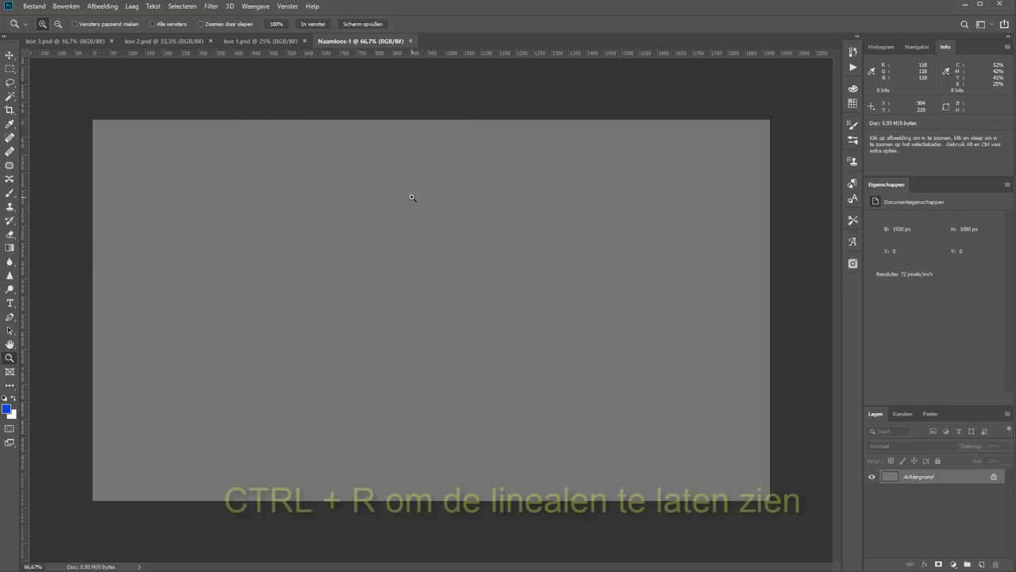
# - Toggle the rulers off and on, then add a vertical guide near the 600 px mark
pyautogui.hotkey('ctrl', 'r')
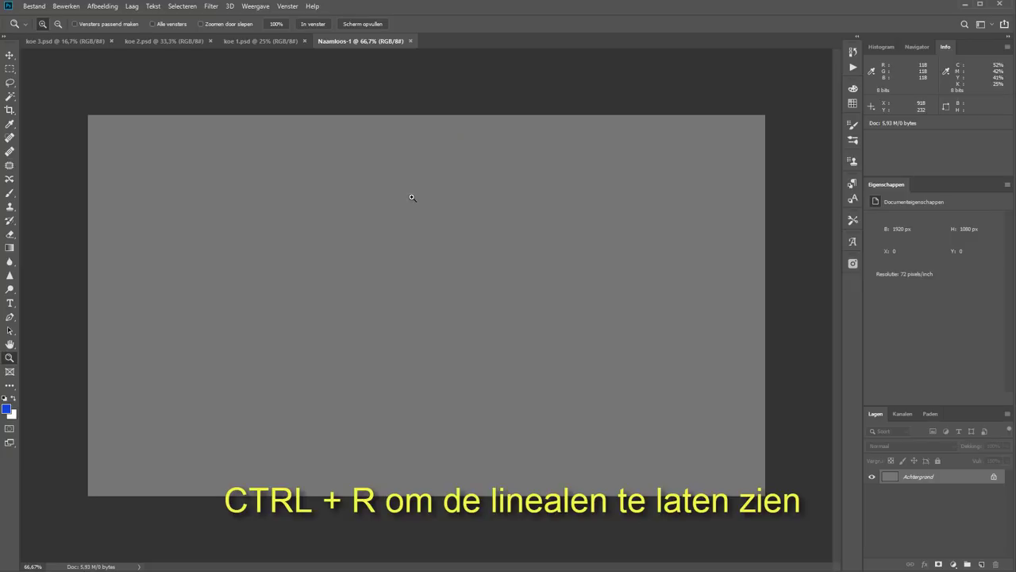
pyautogui.hotkey('ctrl', 'r')
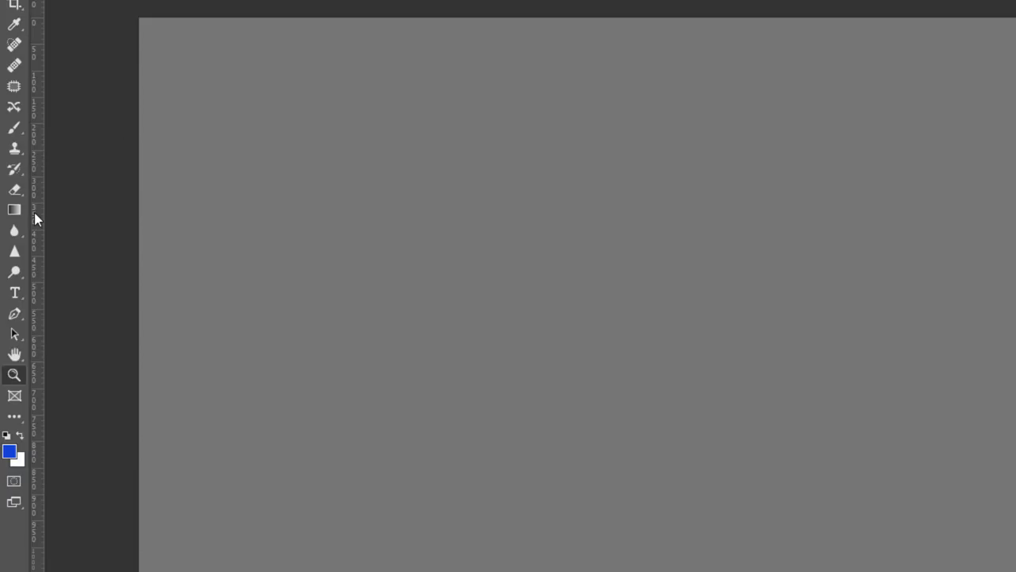
pyautogui.moveTo(38, 212); pyautogui.dragTo(471, 242)
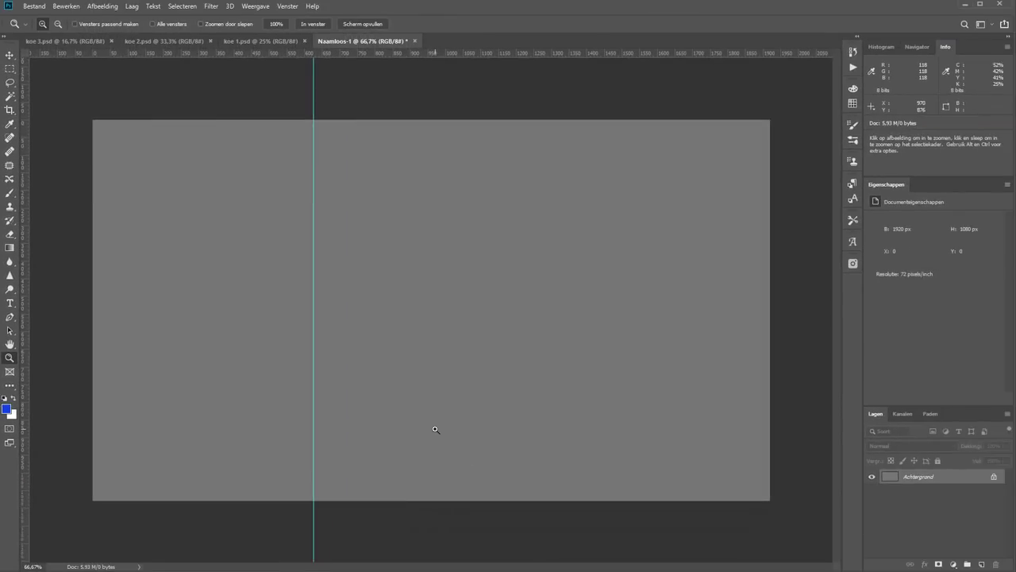
# - Set the Rectangular Marquee to a fixed 600×600 px size and place a square selection
pyautogui.click(11, 70)
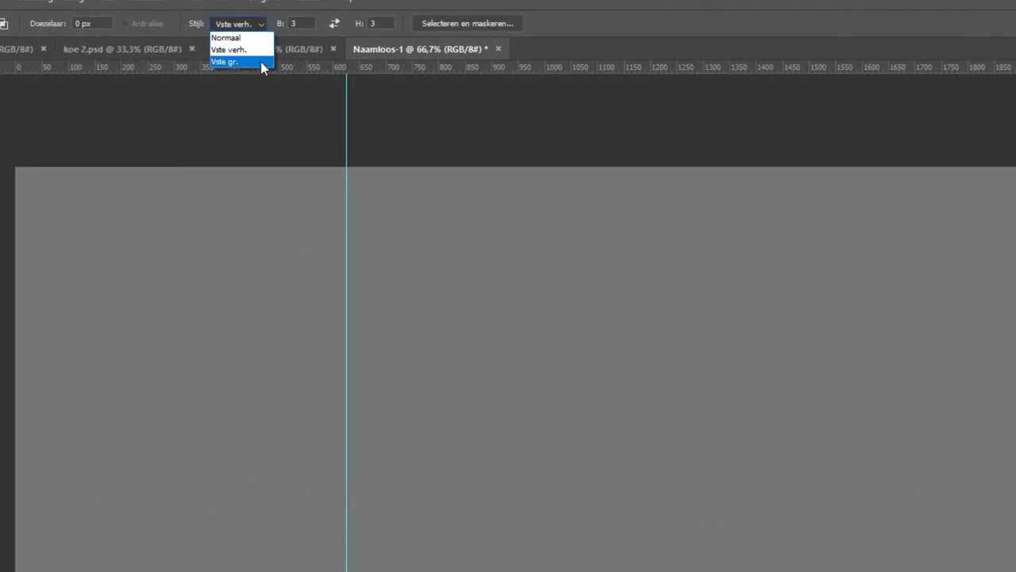
pyautogui.click(261, 61)
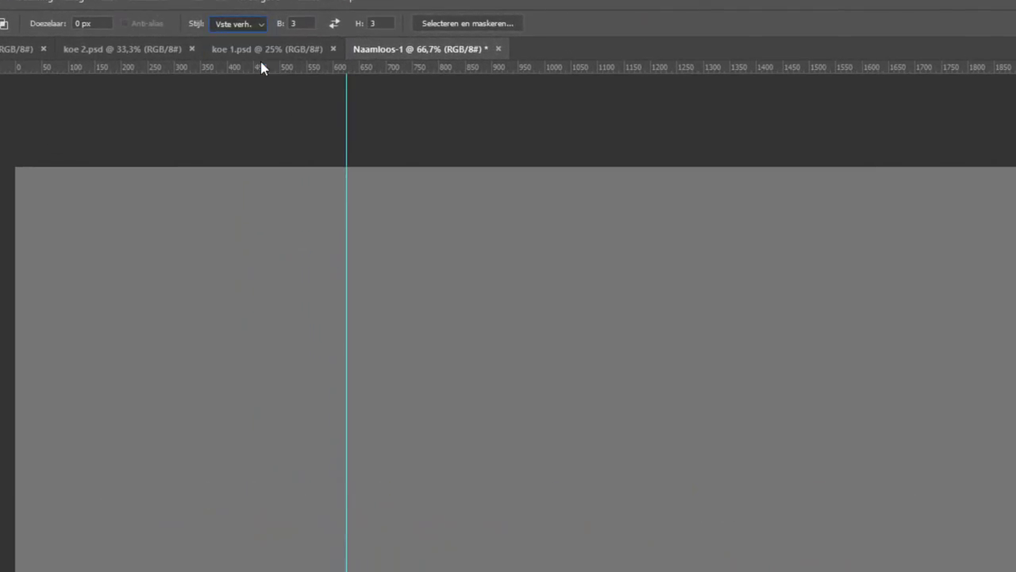
pyautogui.click(296, 23)
pyautogui.write('600')
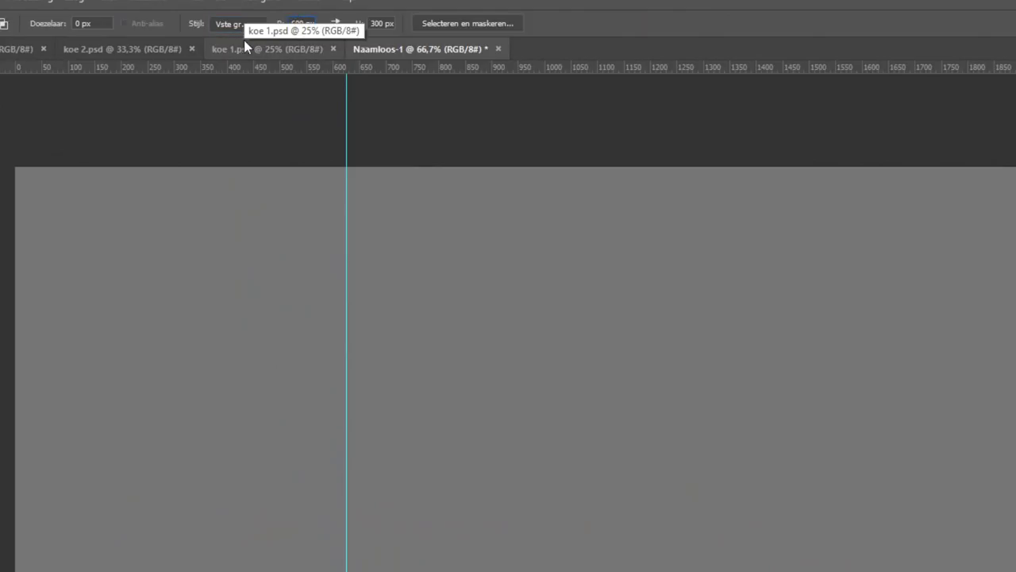
pyautogui.press('Tab')
pyautogui.write('600')
pyautogui.press('Tab')
pyautogui.click(386, 289)
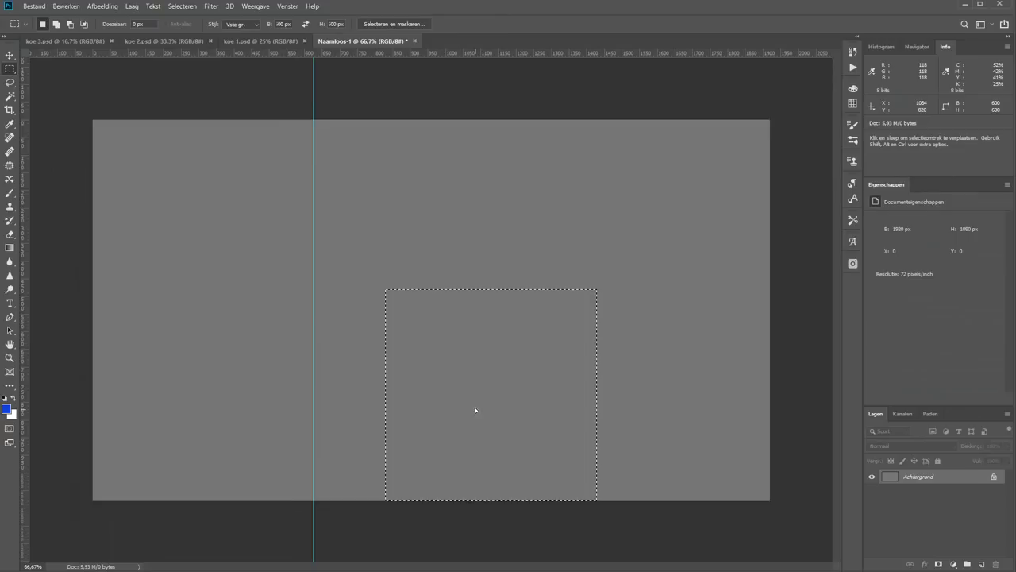
# - Align the square to the first guide and add guides along its right, top and bottom edges
pyautogui.moveTo(474, 407); pyautogui.dragTo(418, 368)
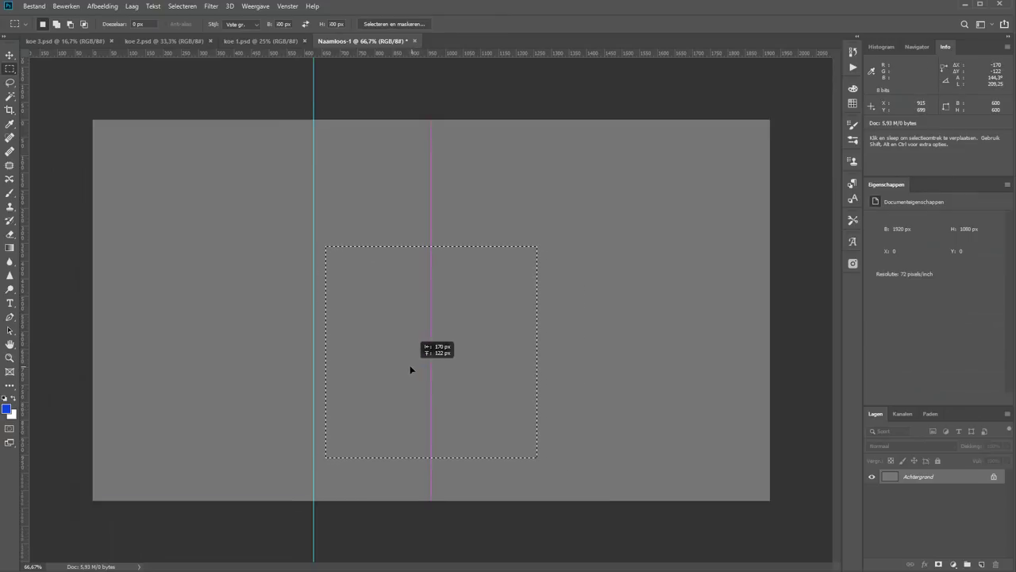
pyautogui.moveTo(417, 368); pyautogui.dragTo(408, 369)
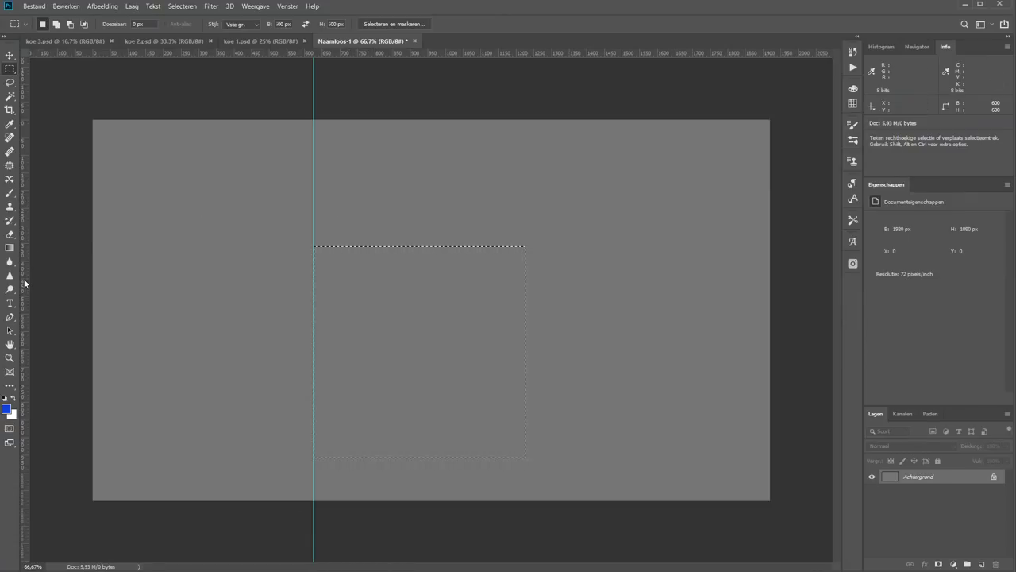
pyautogui.moveTo(25, 283); pyautogui.dragTo(507, 361)
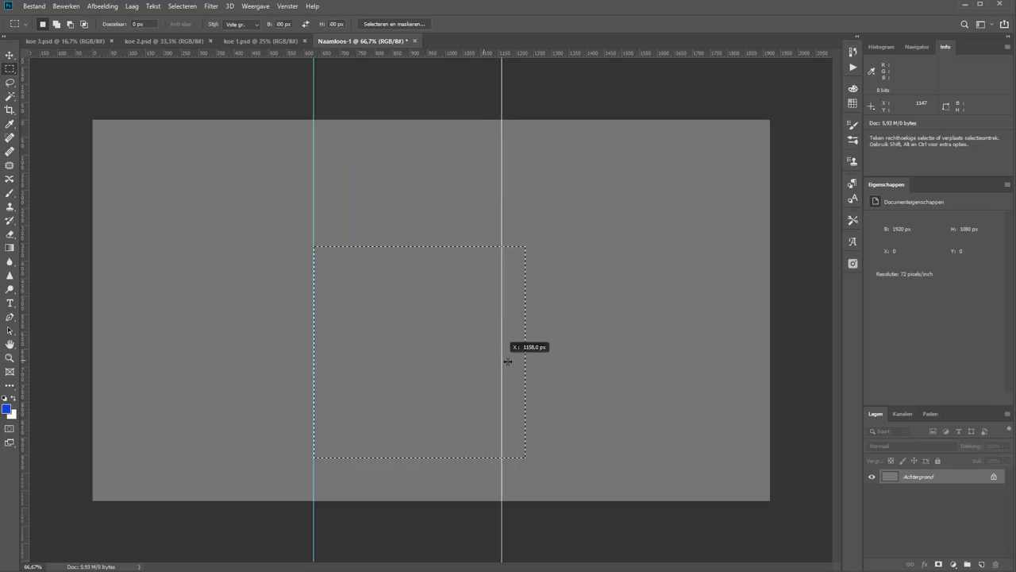
pyautogui.moveTo(506, 361); pyautogui.dragTo(525, 362)
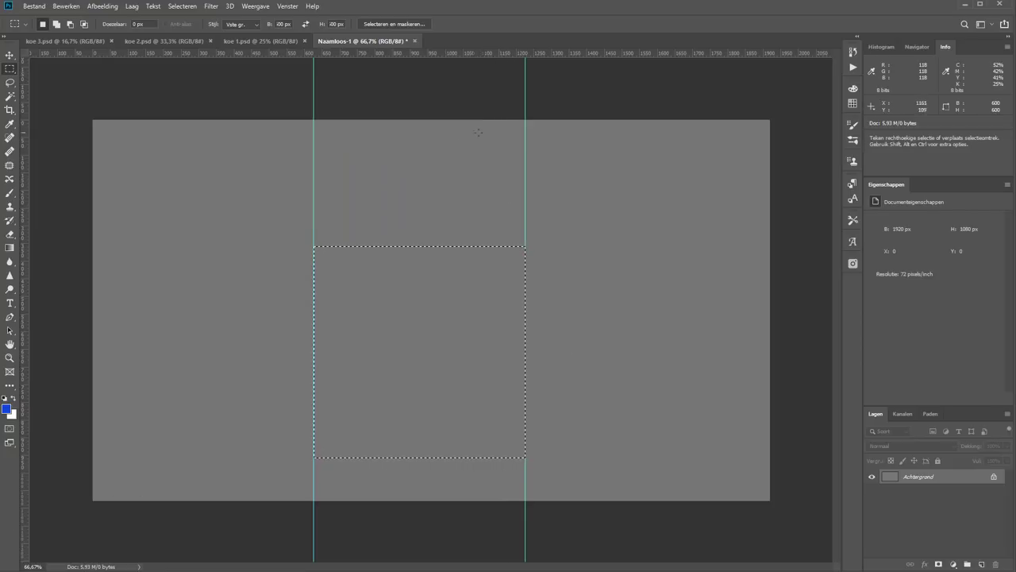
pyautogui.moveTo(433, 52); pyautogui.dragTo(430, 246)
pyautogui.moveTo(401, 52); pyautogui.dragTo(427, 458)
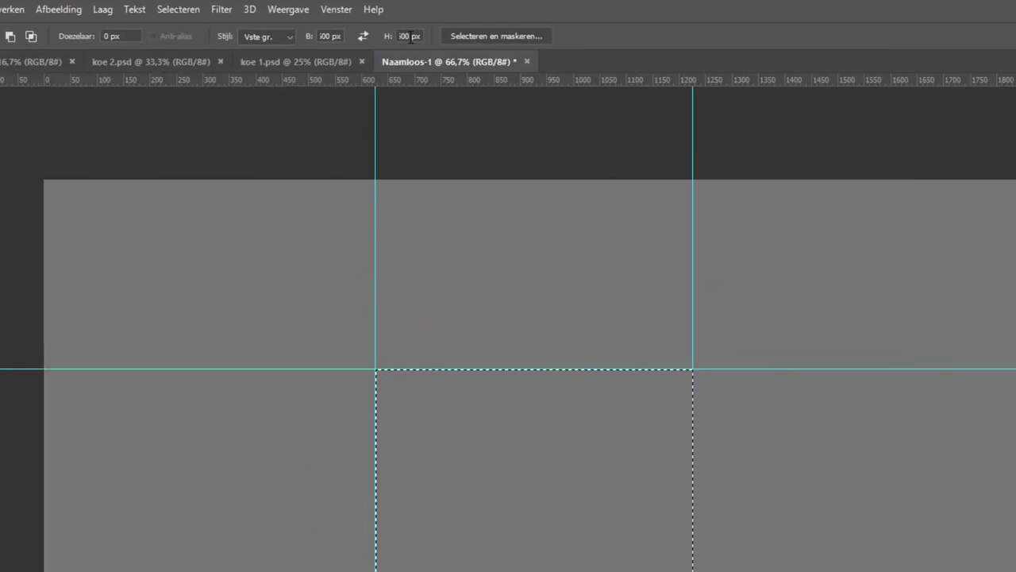
# - Change the fixed marquee size to 900×300 px and place the band above the square
pyautogui.moveTo(412, 37); pyautogui.dragTo(391, 36)
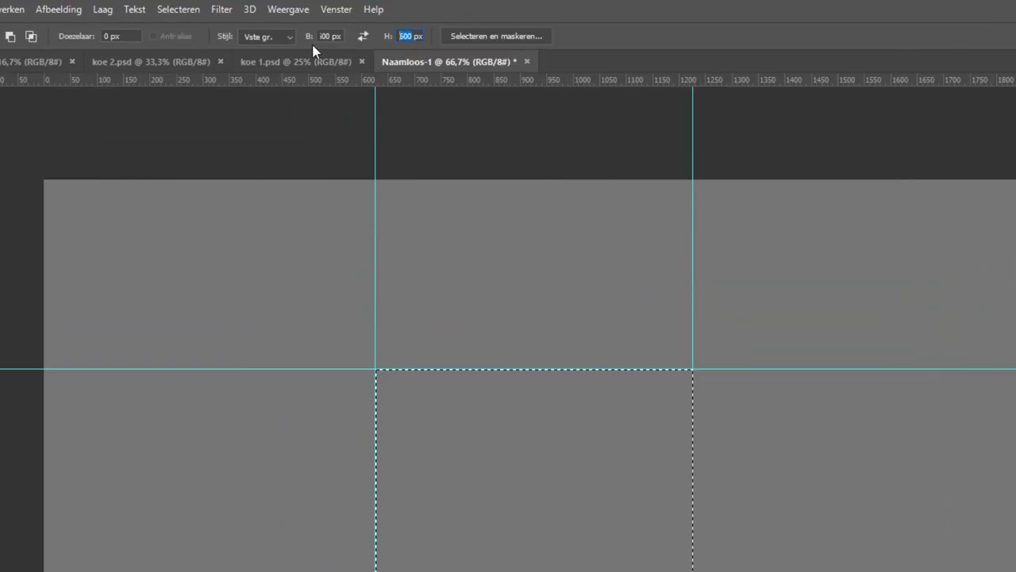
pyautogui.write('300')
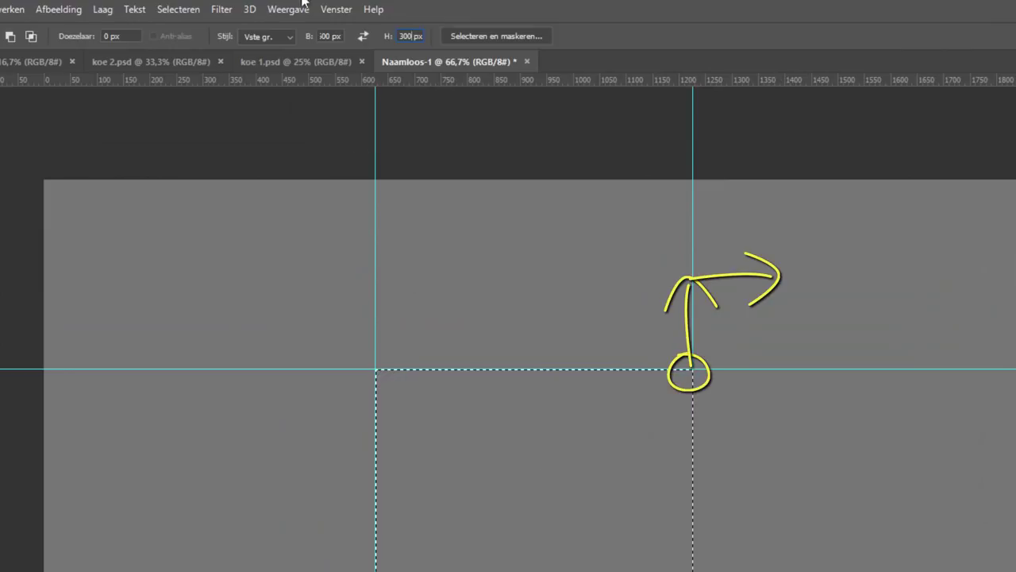
pyautogui.click(328, 36)
pyautogui.write('9')
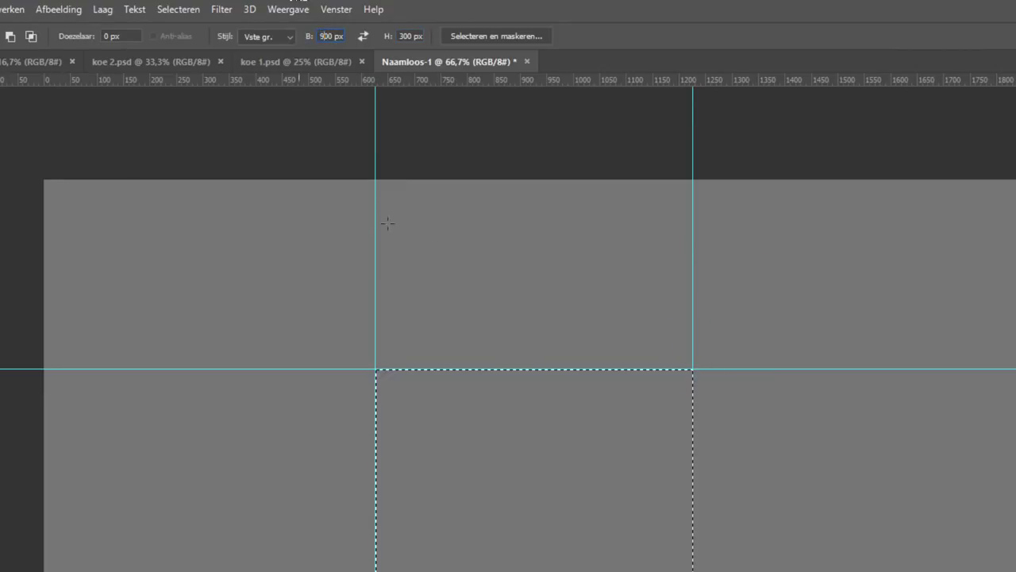
pyautogui.click(439, 267)
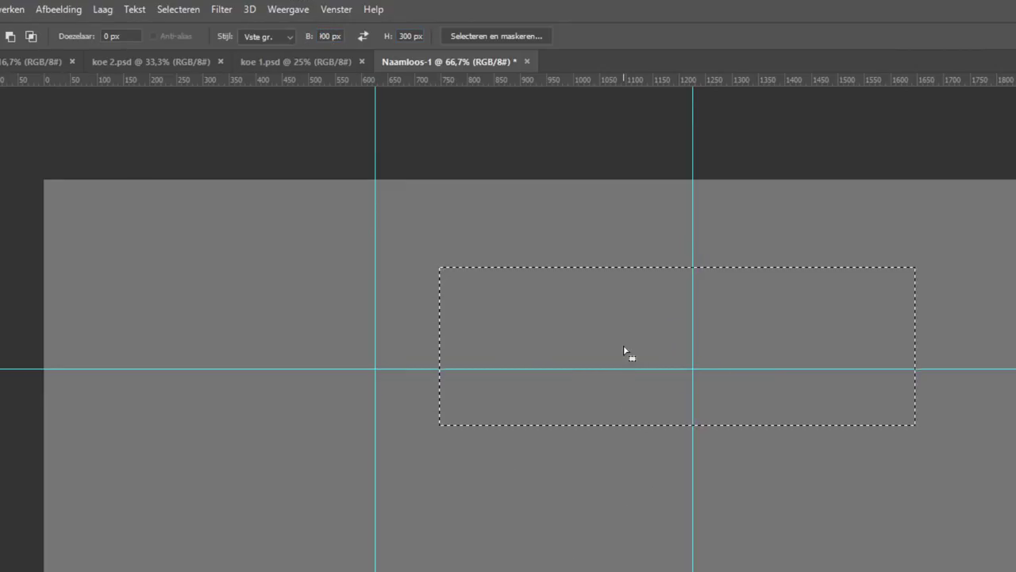
pyautogui.moveTo(623, 351)
pyautogui.mouseDown()
pyautogui.moveTo(610, 283)
pyautogui.moveTo(559, 288)
pyautogui.mouseUp()
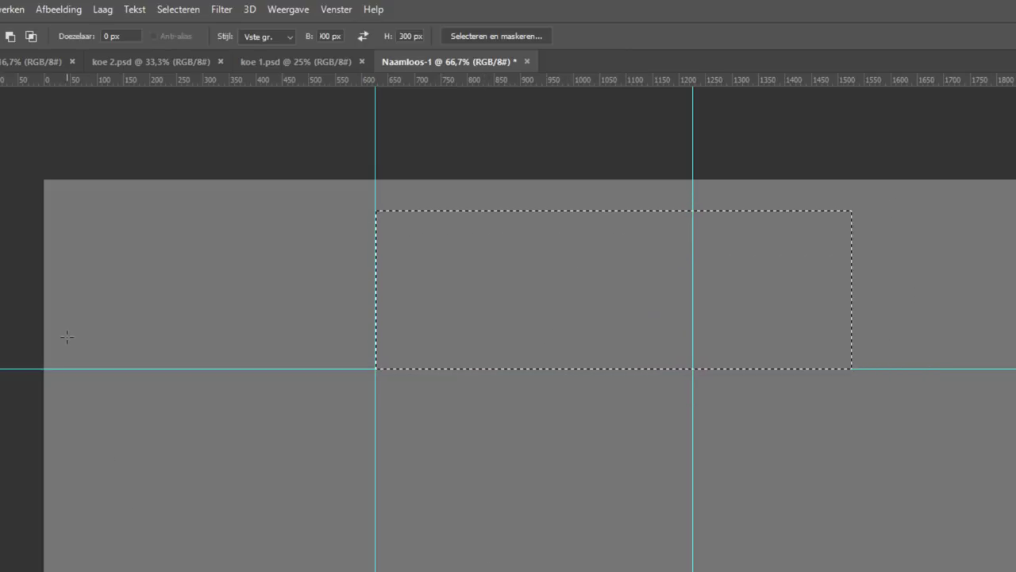
# - Add guides at the band's right and top edges and the lower band's top, then deselect
pyautogui.moveTo(2, 327); pyautogui.dragTo(852, 339)
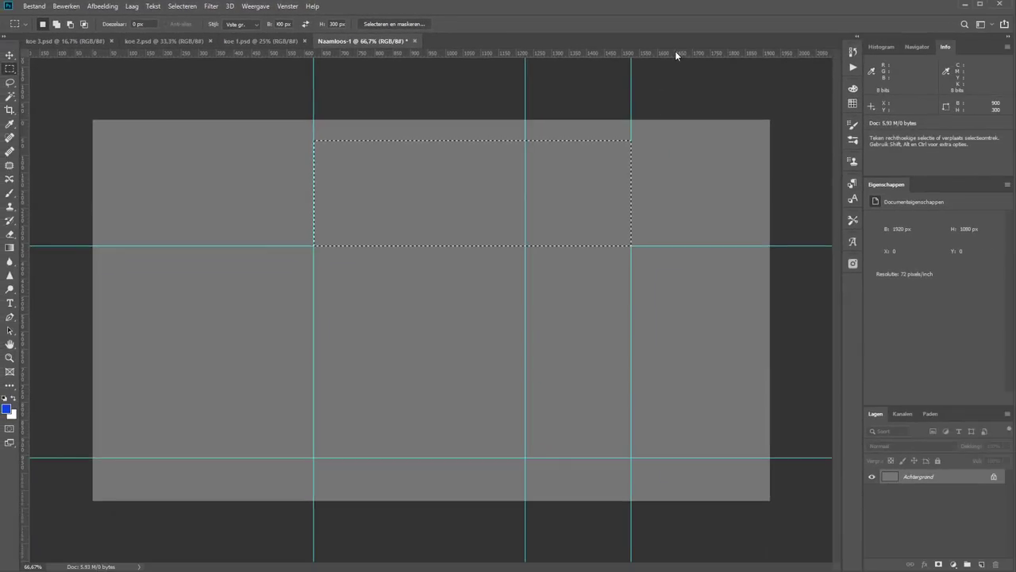
pyautogui.moveTo(673, 51); pyautogui.dragTo(674, 142)
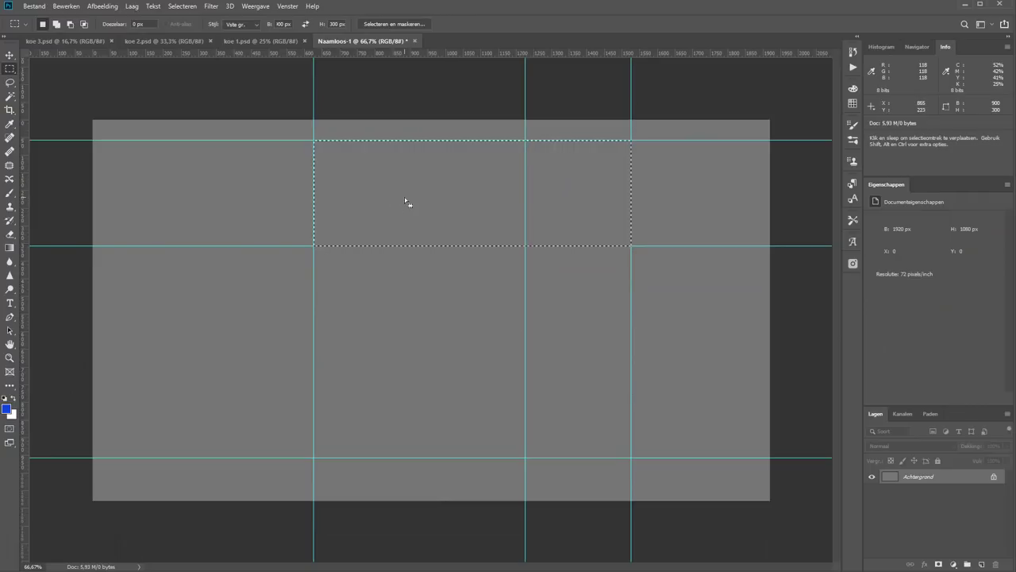
pyautogui.moveTo(404, 197); pyautogui.dragTo(401, 414)
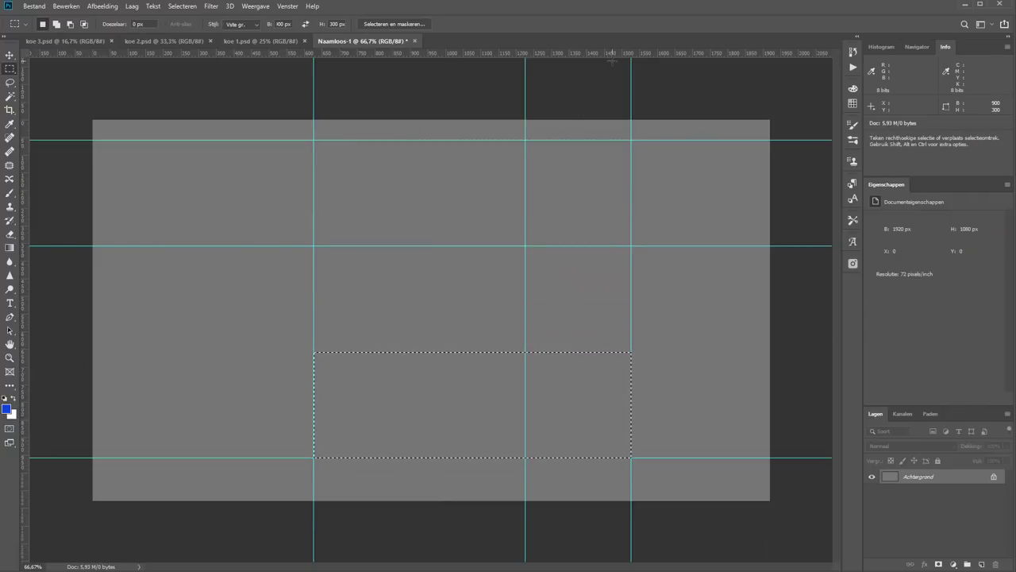
pyautogui.moveTo(619, 52); pyautogui.dragTo(625, 355)
pyautogui.moveTo(625, 355); pyautogui.dragTo(625, 352)
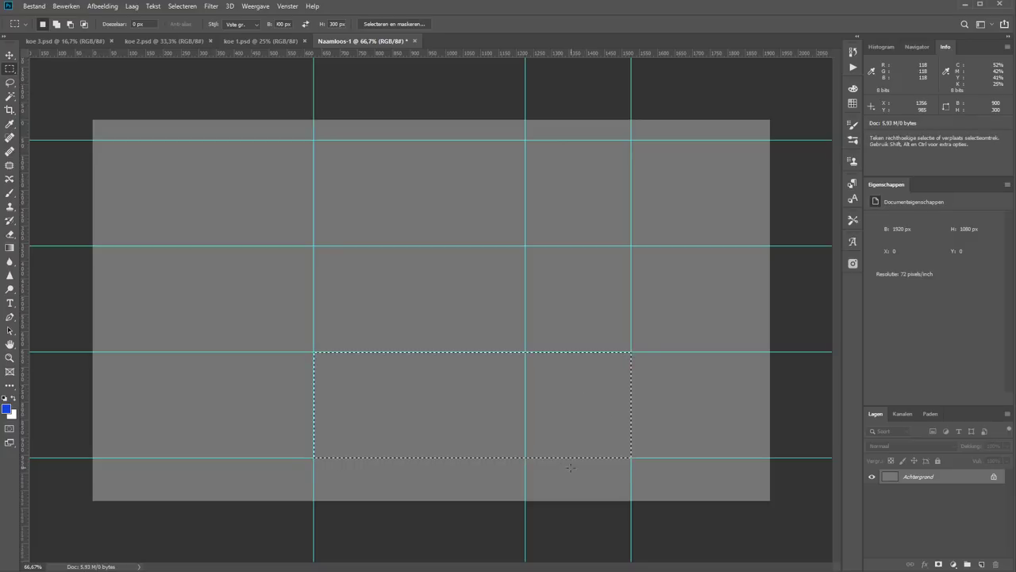
pyautogui.hotkey('ctrl', 'd')
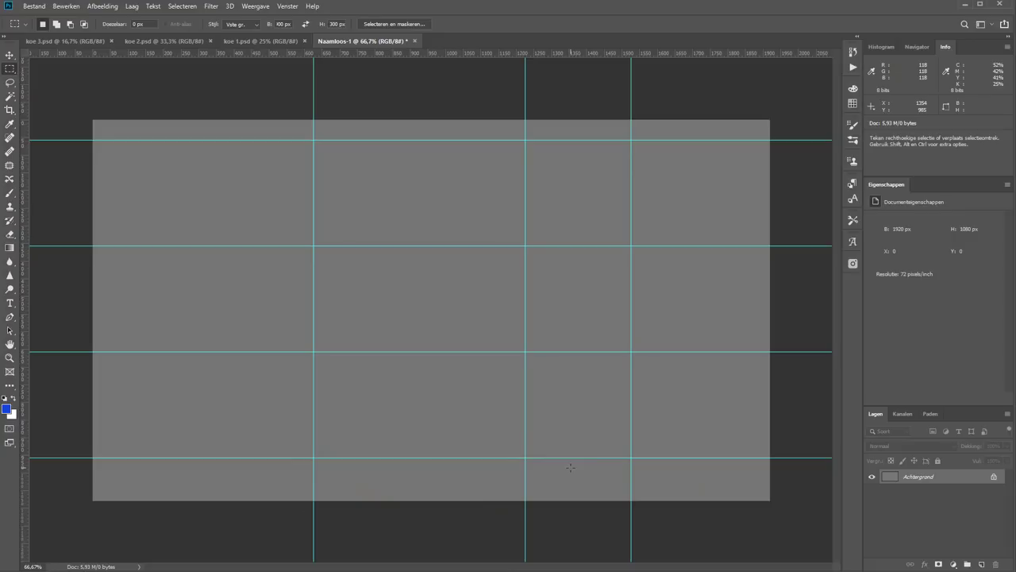
# - In koe 3.psd, draw a 1:1 fixed-ratio square selection framing the cow
pyautogui.click(66, 41)
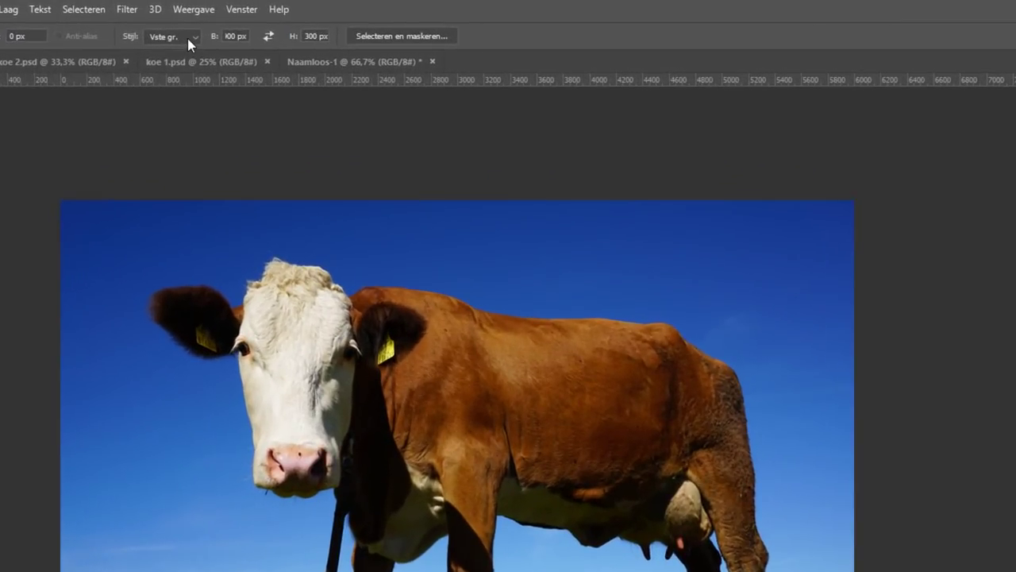
pyautogui.click(183, 36)
pyautogui.click(173, 59)
pyautogui.write('1')
pyautogui.press('Tab')
pyautogui.write('1')
pyautogui.moveTo(126, 153); pyautogui.dragTo(565, 291)
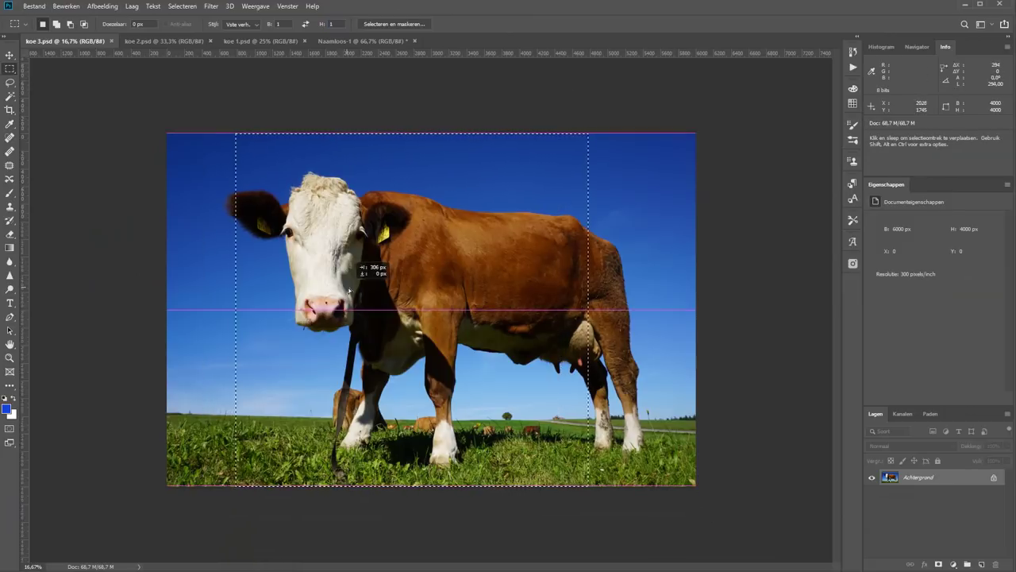
pyautogui.moveTo(311, 291); pyautogui.dragTo(366, 282)
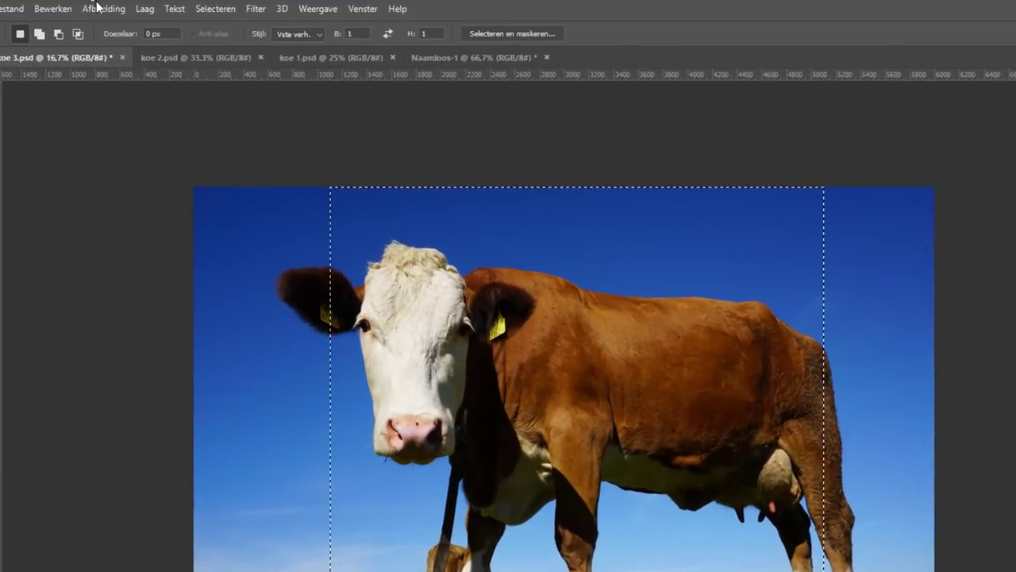
# - Crop koe 3 to the square and drag its layer into the Naamloos-1 document
pyautogui.click(96, 6)
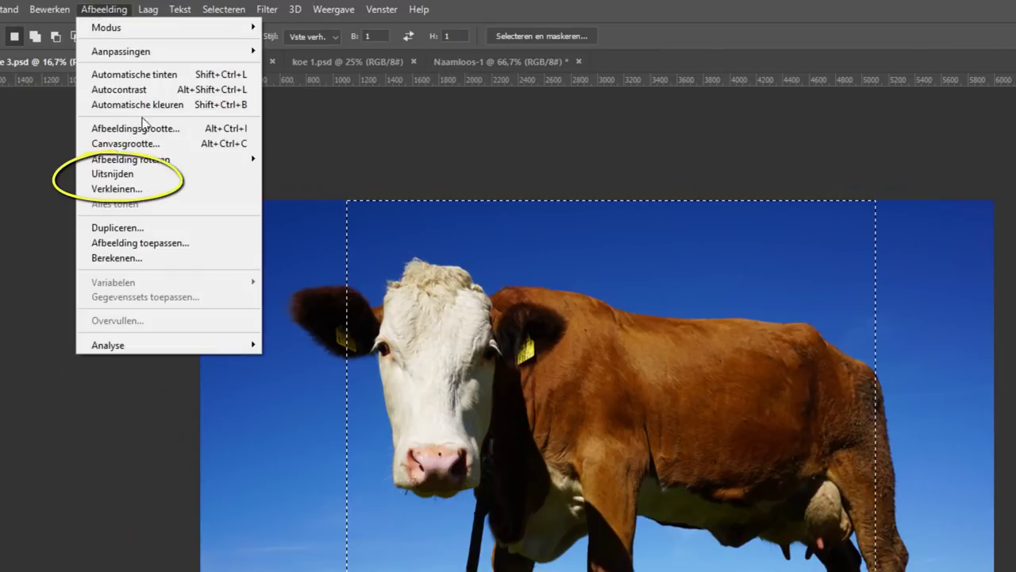
pyautogui.click(143, 169)
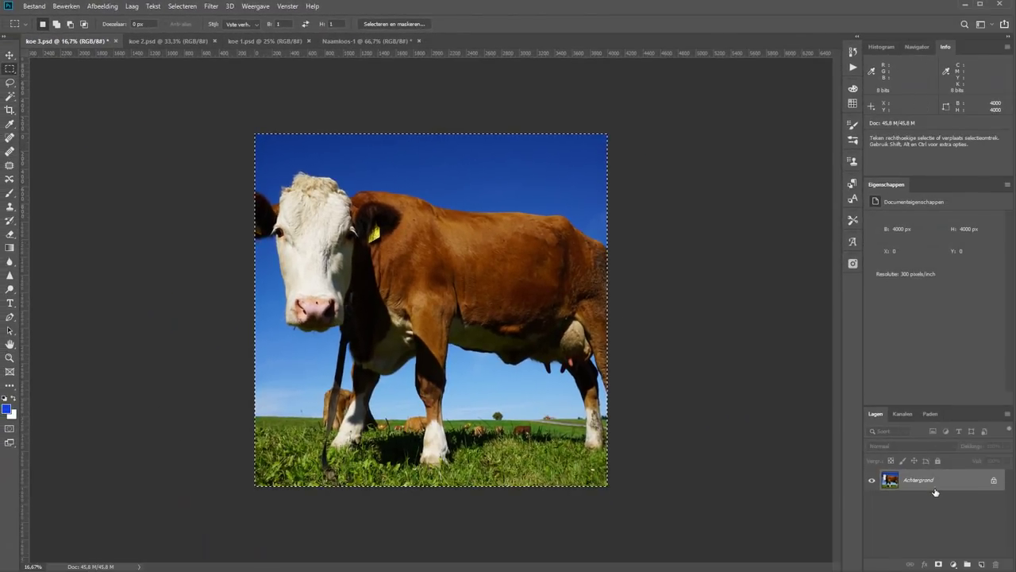
pyautogui.moveTo(929, 483)
pyautogui.mouseDown()
pyautogui.moveTo(410, 85)
pyautogui.moveTo(366, 40)
pyautogui.moveTo(406, 295)
pyautogui.mouseUp()
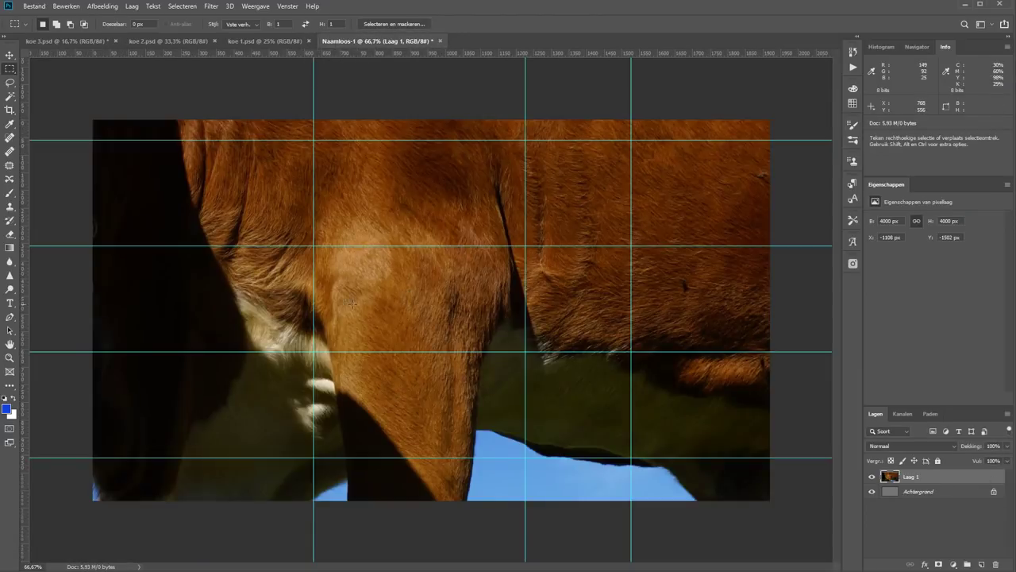
# - Shrink the pasted koe 3 cow layer to about 15% with the Move tool's transform handles
pyautogui.scroll(-2, 431, 310)
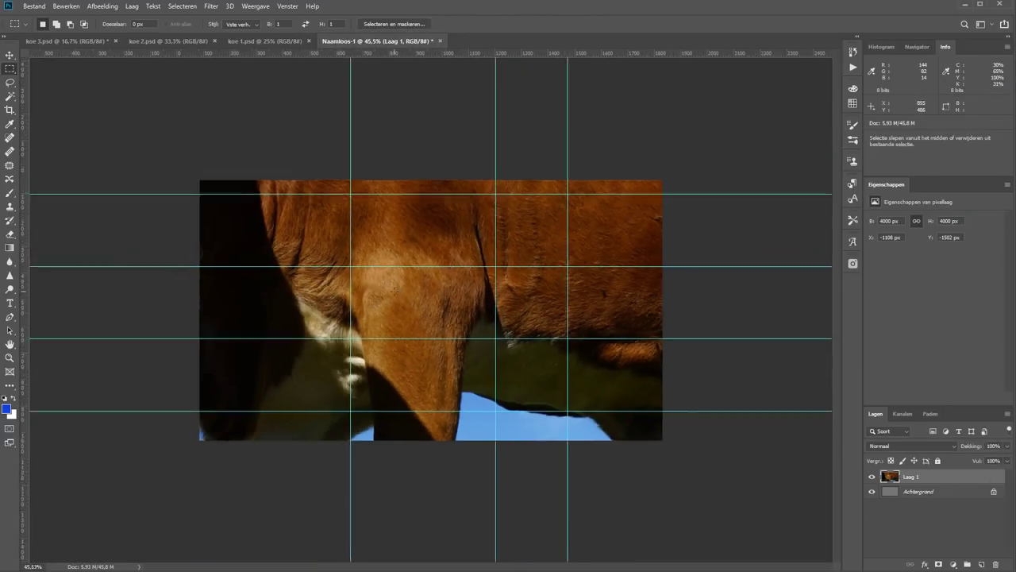
pyautogui.scroll(-2, 431, 310)
pyautogui.scroll(-2, 430, 310)
pyautogui.press('v')
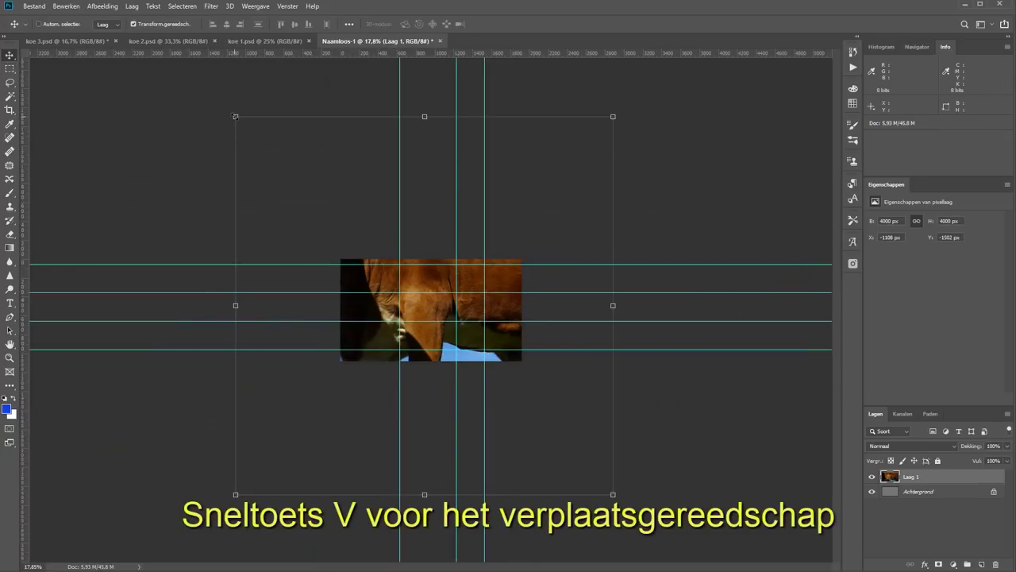
pyautogui.moveTo(235, 117)
pyautogui.mouseDown()
pyautogui.moveTo(307, 214)
pyautogui.moveTo(384, 286)
pyautogui.moveTo(396, 278)
pyautogui.mouseUp()
# - Move the cow photo, about 608 px square, into the top middle grid cell and commit
pyautogui.scroll(3, 439, 318)
pyautogui.scroll(4, 439, 314)
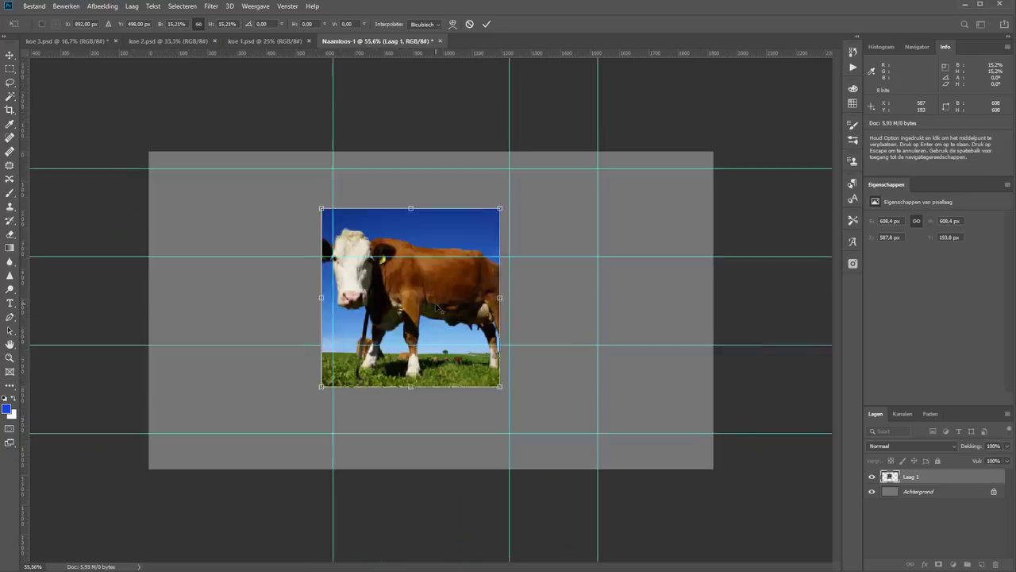
pyautogui.scroll(3, 436, 310)
pyautogui.scroll(1, 429, 307)
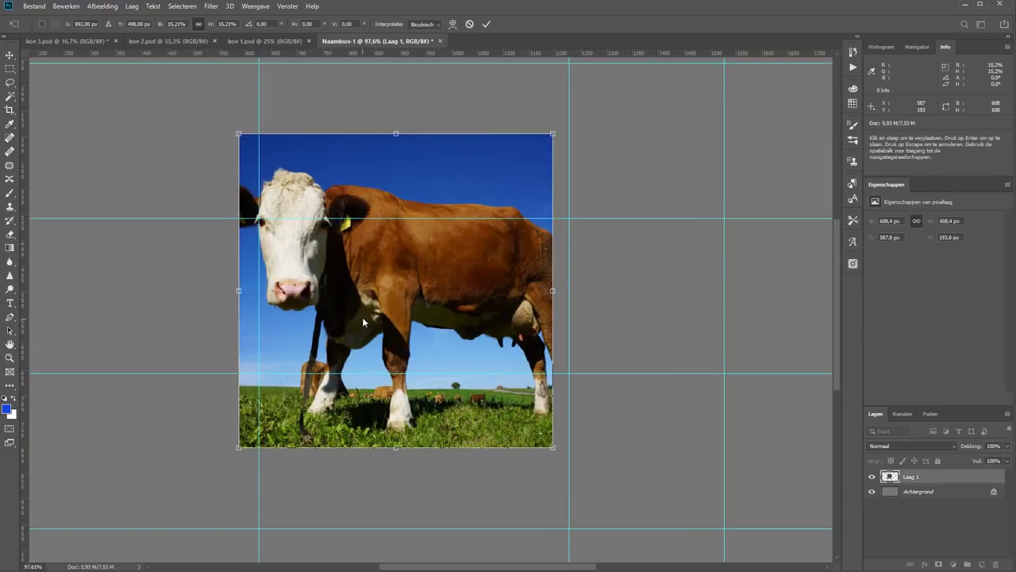
pyautogui.scroll(-1, 362, 317)
pyautogui.scroll(-1, 362, 317)
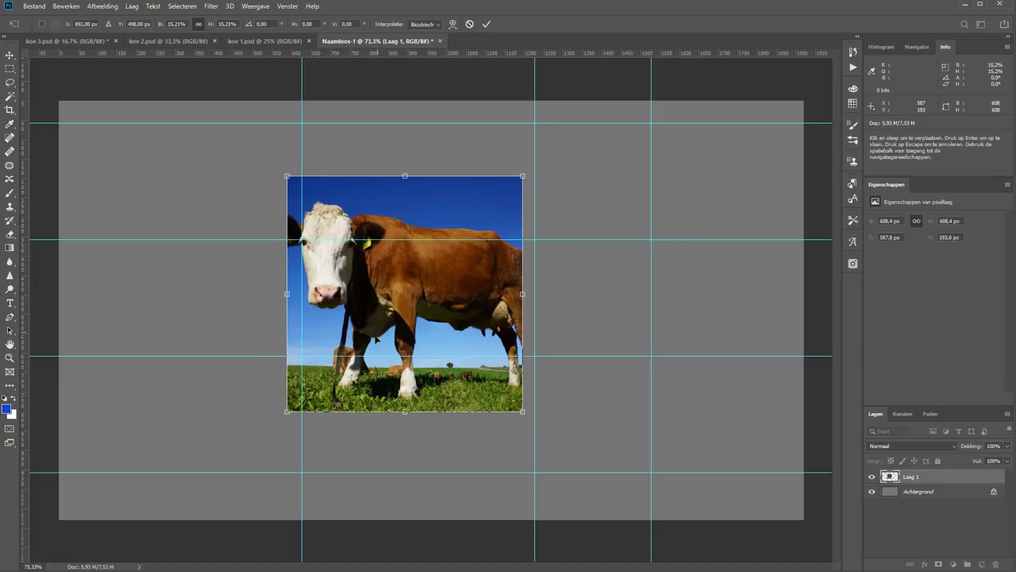
pyautogui.moveTo(377, 340); pyautogui.dragTo(391, 155)
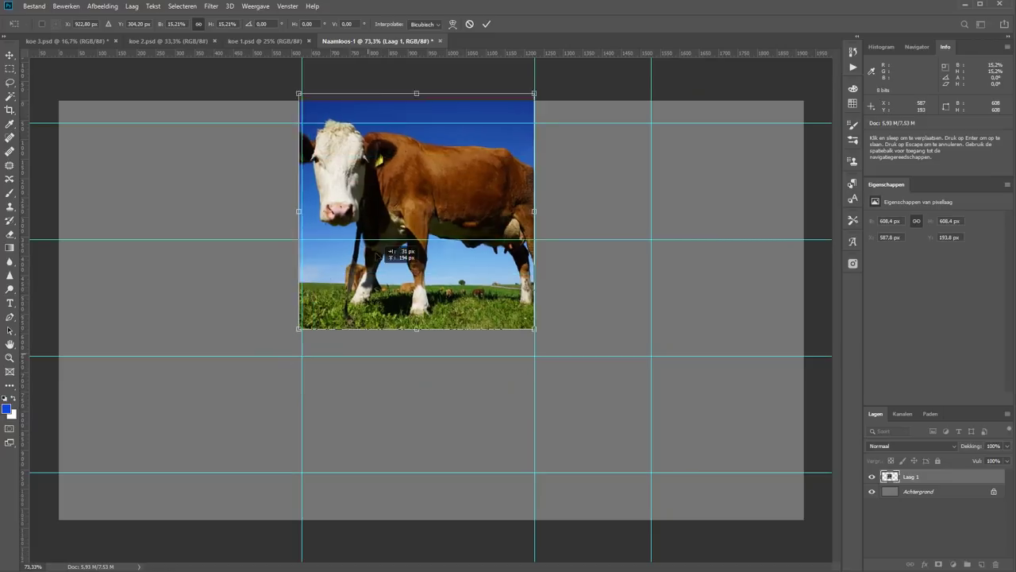
pyautogui.click(487, 25)
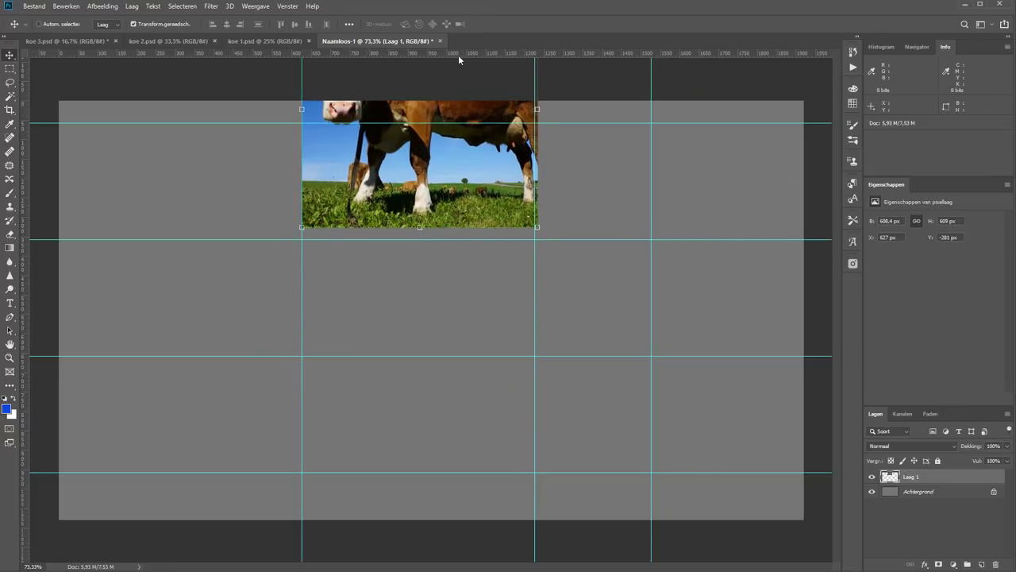
# - Crop the koe 2 portrait to a 2000×2000 px square and drag its layer toward Naamloos-1
pyautogui.click(63, 41)
pyautogui.click(133, 44)
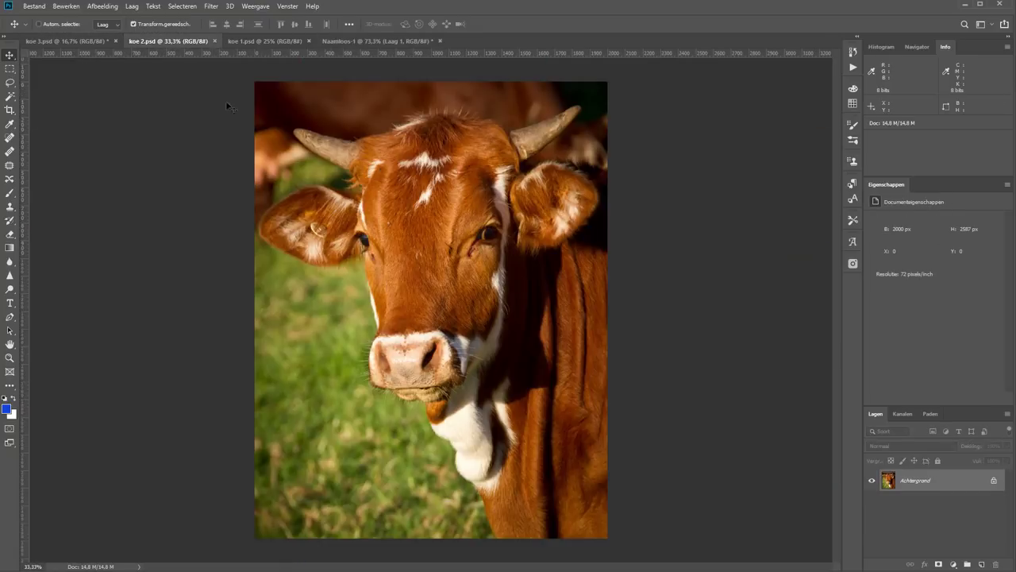
pyautogui.press('m')
pyautogui.moveTo(253, 79); pyautogui.dragTo(609, 434)
pyautogui.click(103, 7)
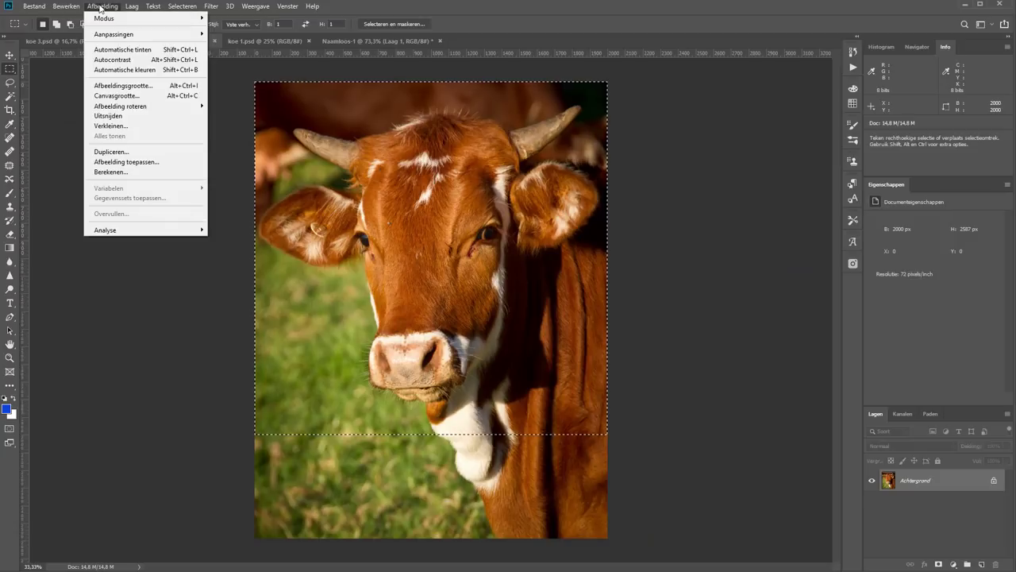
pyautogui.click(122, 116)
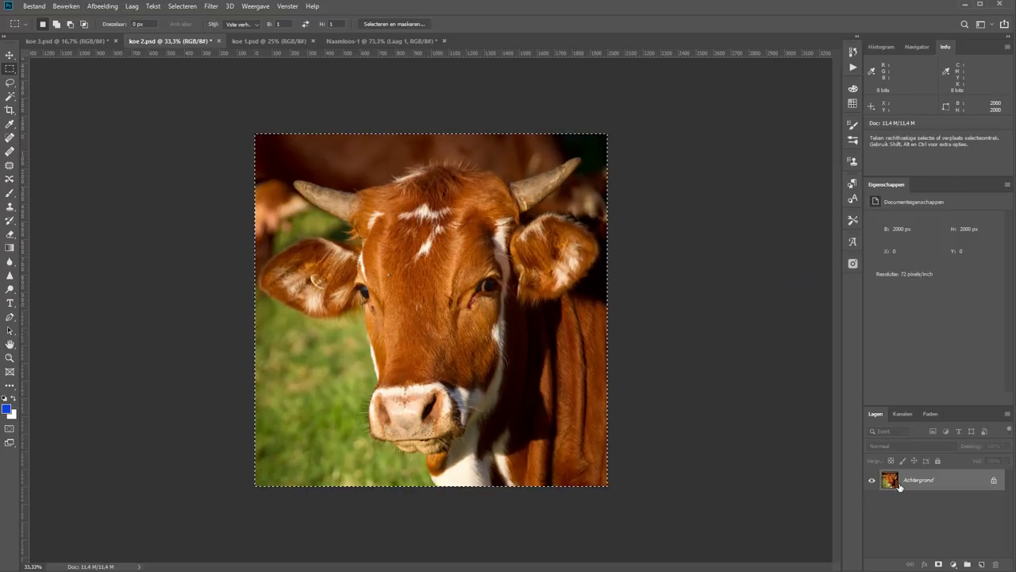
pyautogui.moveTo(900, 487); pyautogui.dragTo(314, 59)
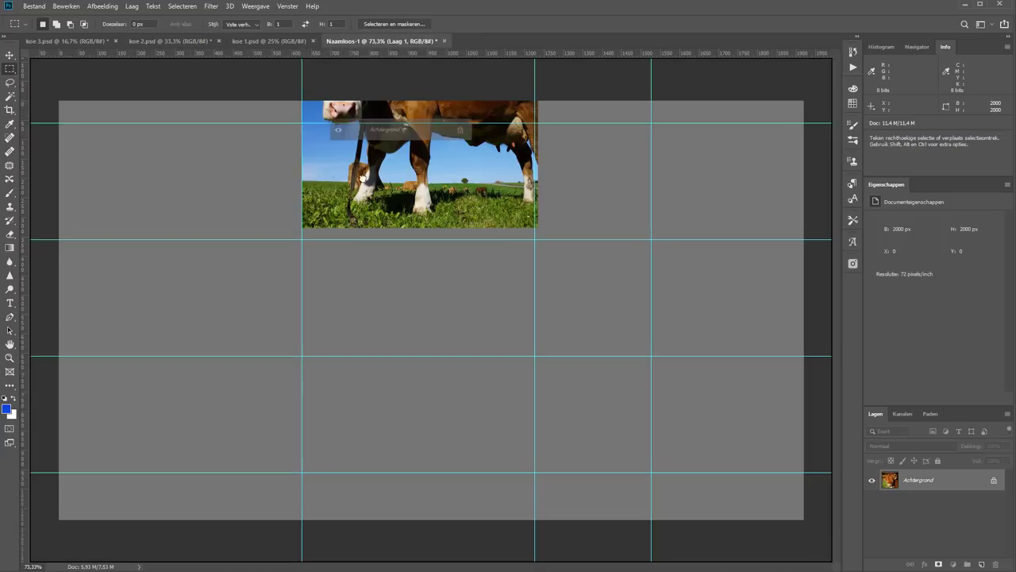
# - Drop the koe 2 portrait into Naamloos-1 as Laag 2 and scale it to about a quarter
pyautogui.moveTo(314, 60); pyautogui.dragTo(367, 372)
pyautogui.hotkey('ctrl', '-')
pyautogui.hotkey('ctrl', '-')
pyautogui.hotkey('ctrl', '-')
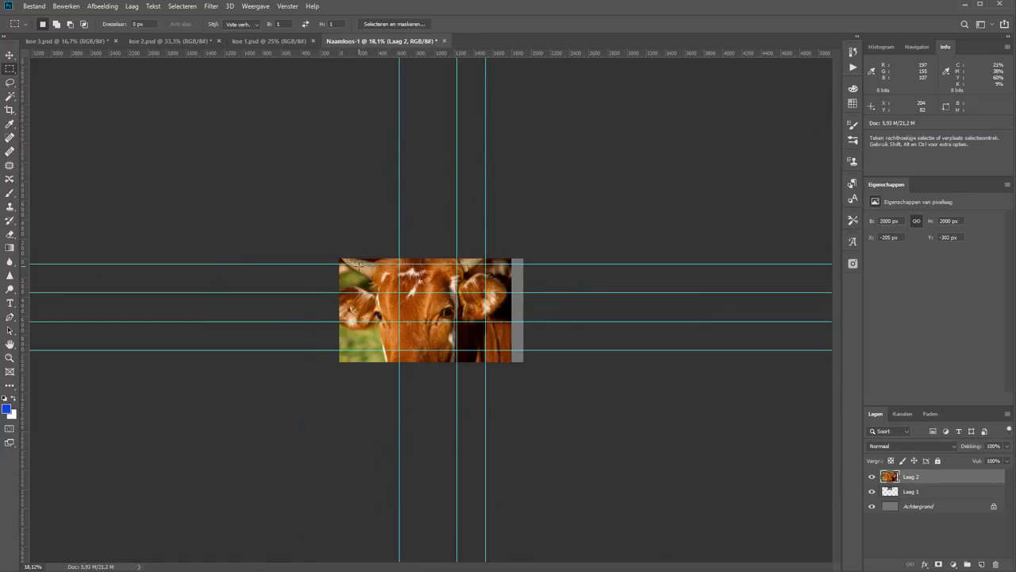
pyautogui.hotkey('ctrl', 't')
pyautogui.moveTo(318, 230); pyautogui.dragTo(391, 301)
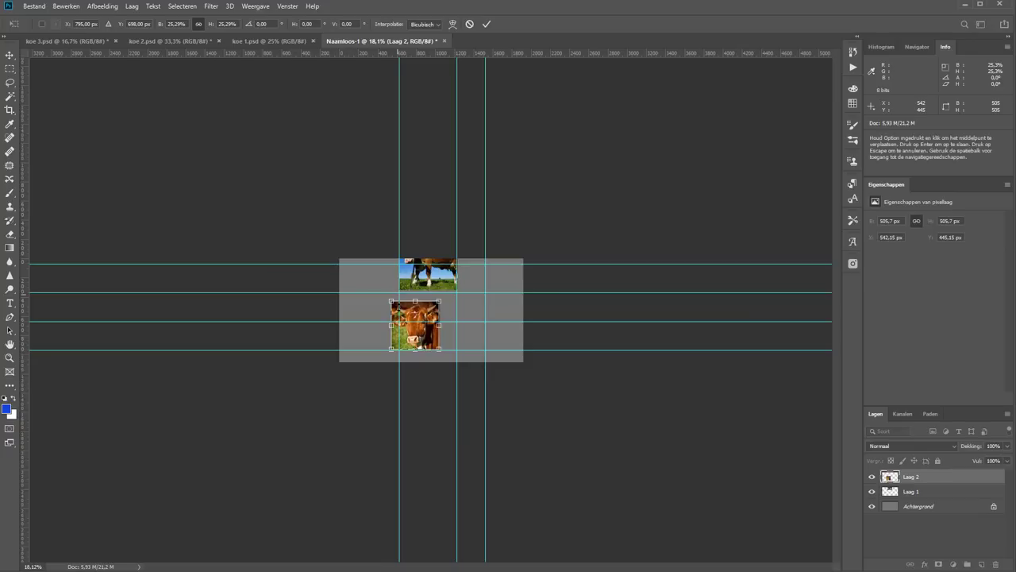
# - Fit the portrait to the centre cell below the first cow, about 601.5 px square
pyautogui.scroll(1, 428, 337)
pyautogui.scroll(3, 428, 336)
pyautogui.scroll(1, 428, 336)
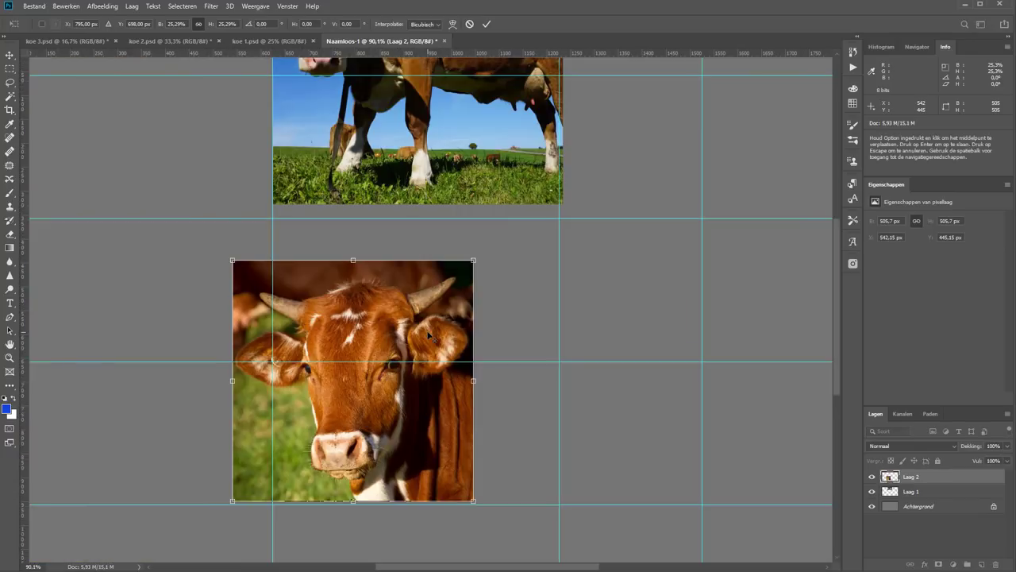
pyautogui.scroll(1, 428, 337)
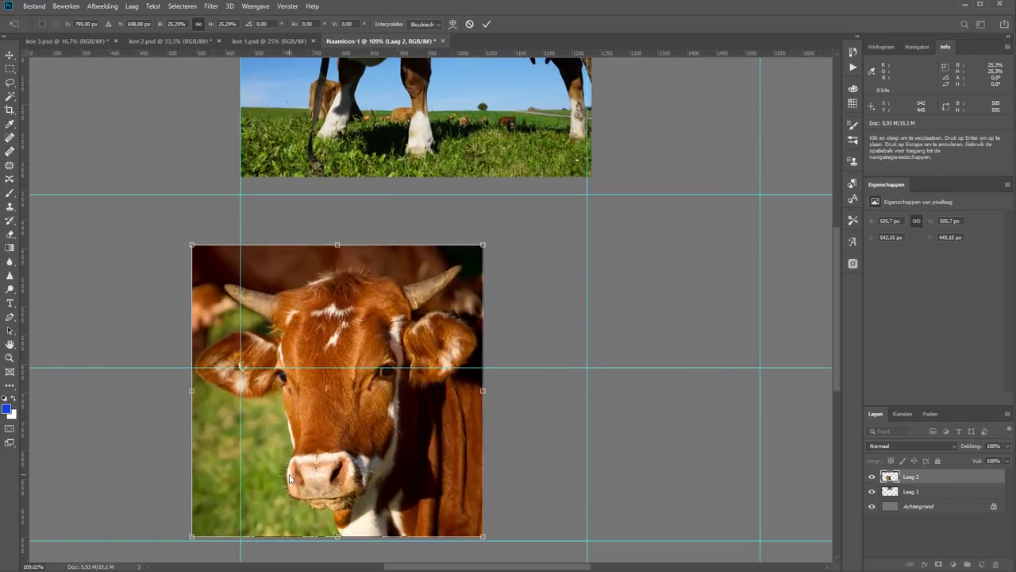
pyautogui.moveTo(296, 488); pyautogui.dragTo(350, 486)
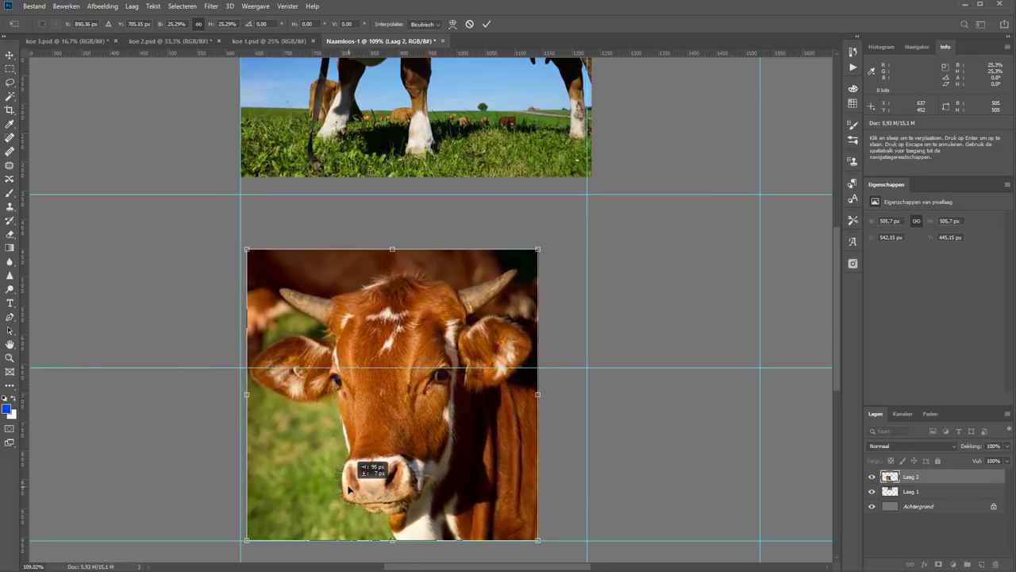
pyautogui.moveTo(350, 487); pyautogui.dragTo(347, 490)
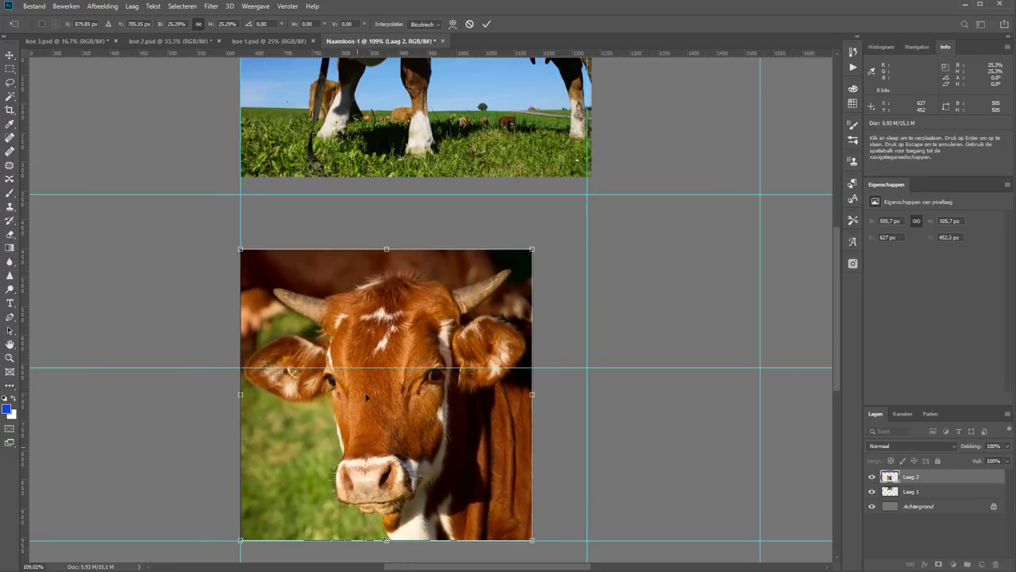
pyautogui.moveTo(532, 249)
pyautogui.mouseDown()
pyautogui.moveTo(559, 215)
pyautogui.moveTo(596, 204)
pyautogui.mouseUp()
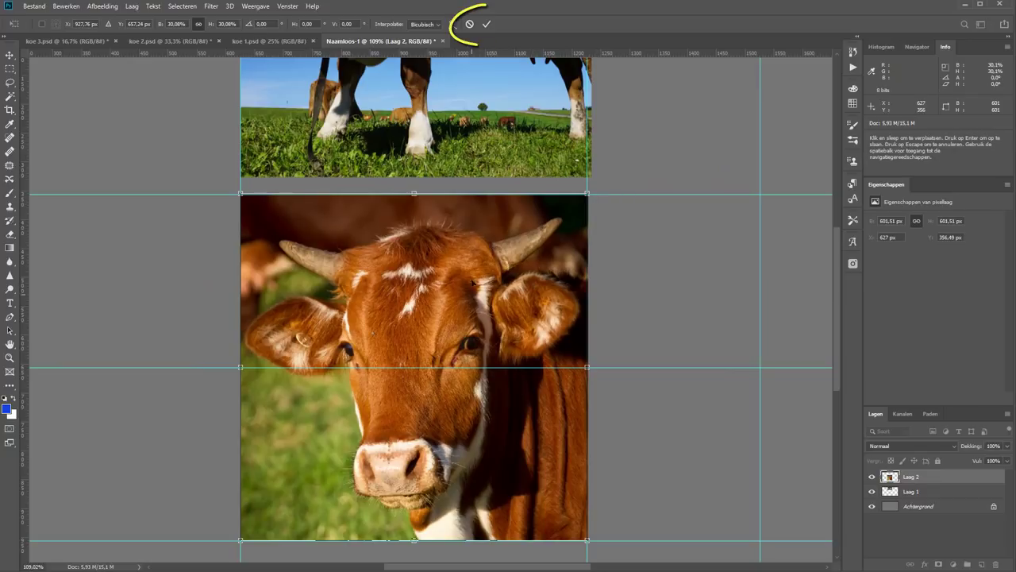
pyautogui.click(486, 25)
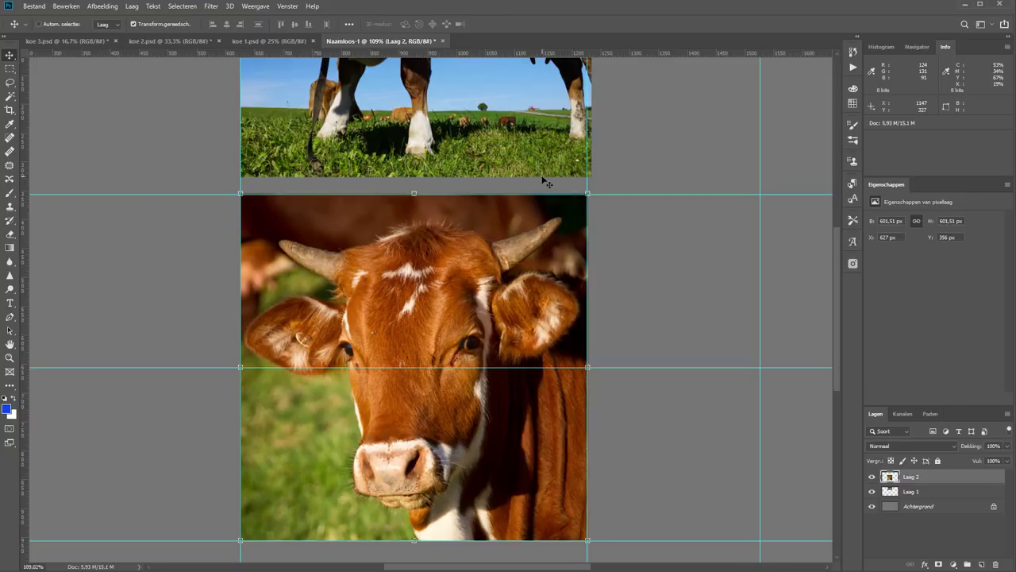
# - Turn on Autom. selectie and drag Laag 1 down onto the guide, flush above the portrait
pyautogui.moveTo(526, 154); pyautogui.dragTo(418, 331)
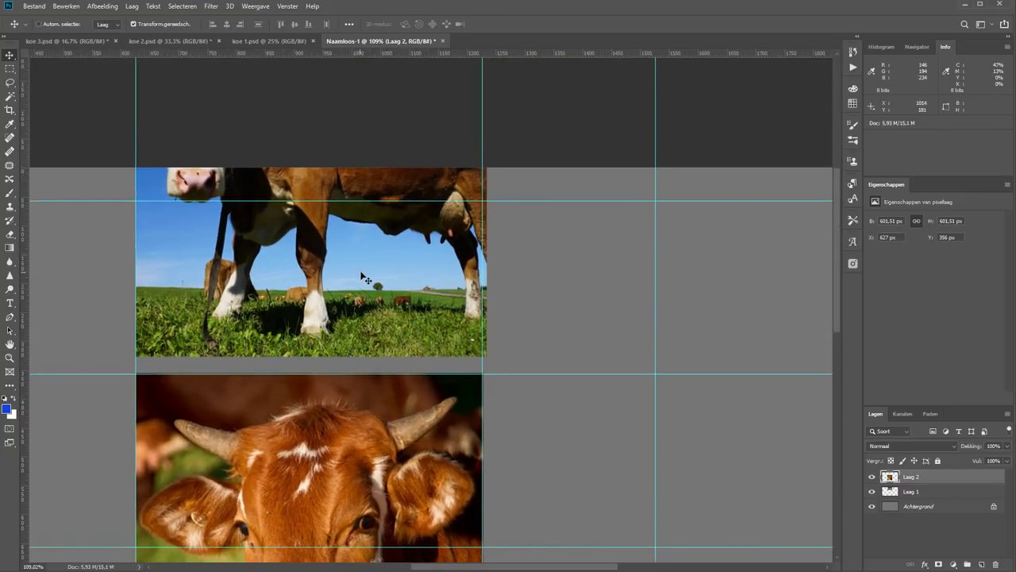
pyautogui.moveTo(360, 277); pyautogui.dragTo(364, 281)
pyautogui.hotkey('ctrl', 'z')
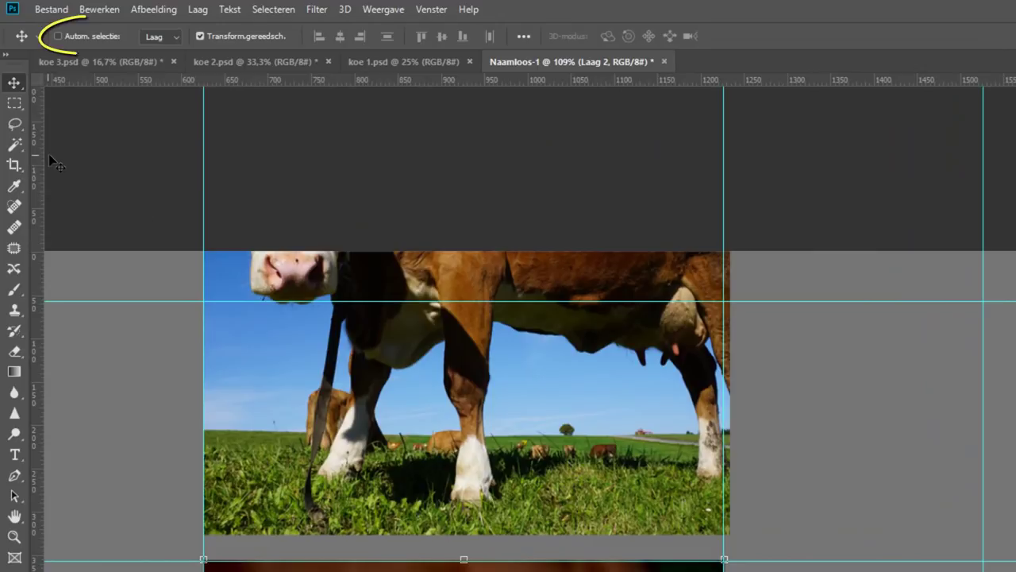
pyautogui.click(58, 36)
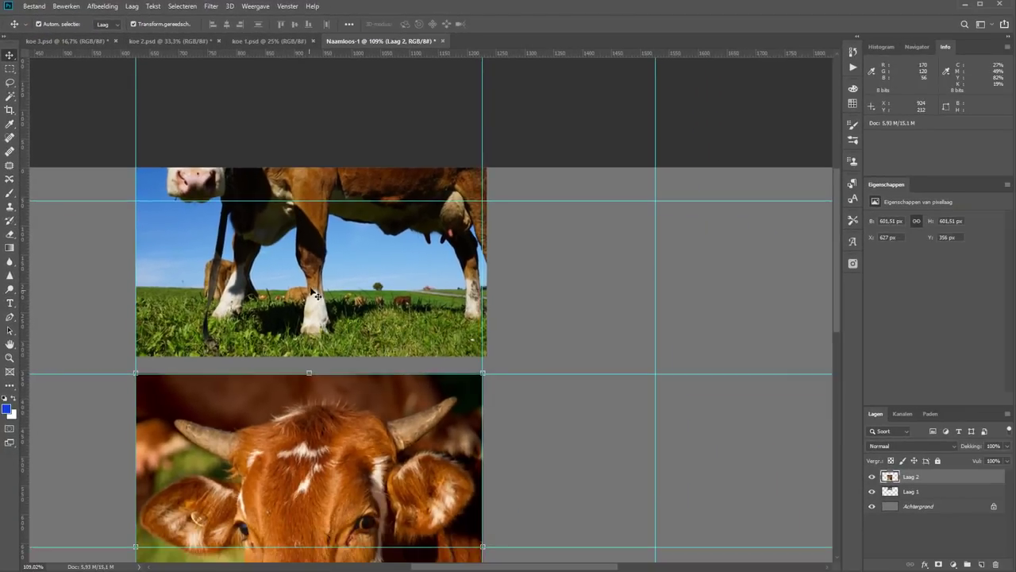
pyautogui.click(336, 274)
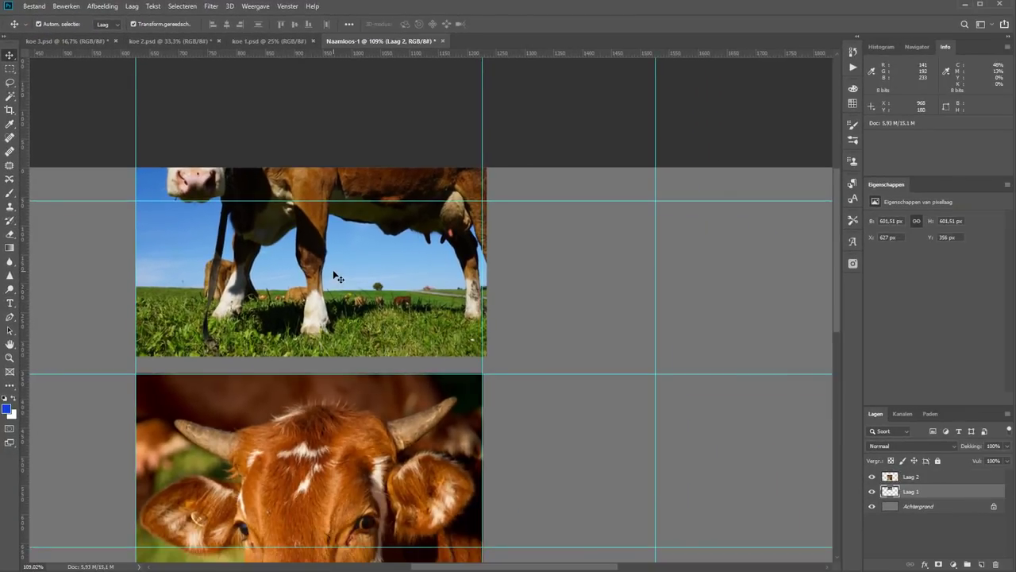
pyautogui.moveTo(366, 274); pyautogui.dragTo(369, 277)
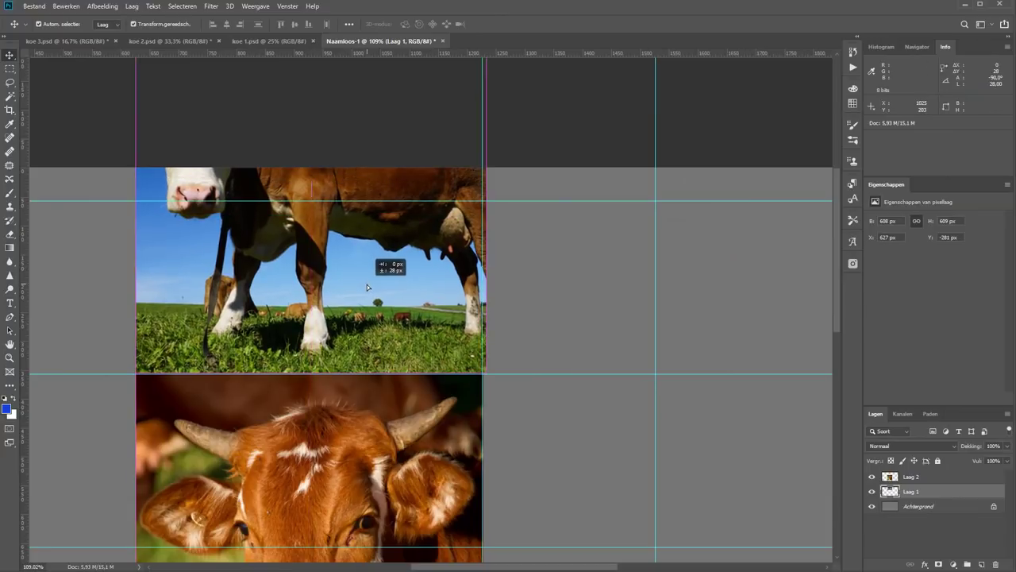
pyautogui.scroll(-2, 370, 277)
pyautogui.scroll(-1, 369, 278)
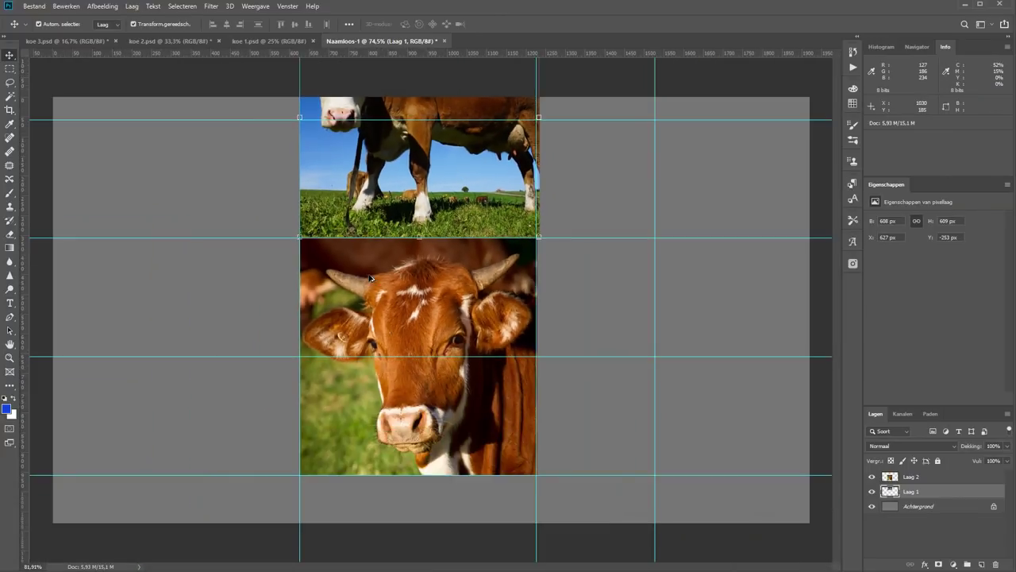
pyautogui.scroll(-1, 369, 278)
pyautogui.scroll(-2, 369, 278)
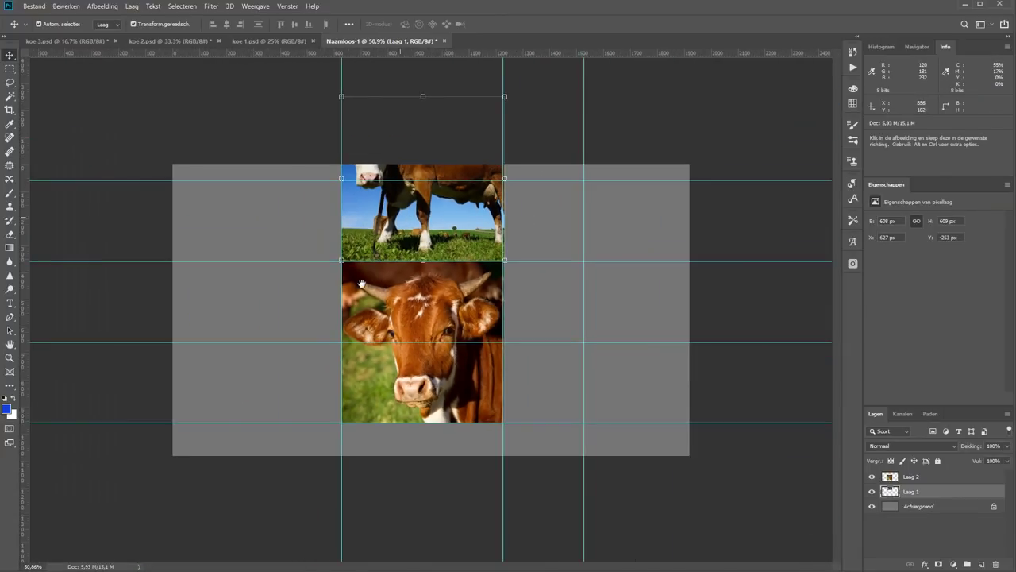
# - Scale the top cow photo to about 597×298 px, aligned to the left guide above the portrait
pyautogui.moveTo(423, 96); pyautogui.dragTo(404, 180)
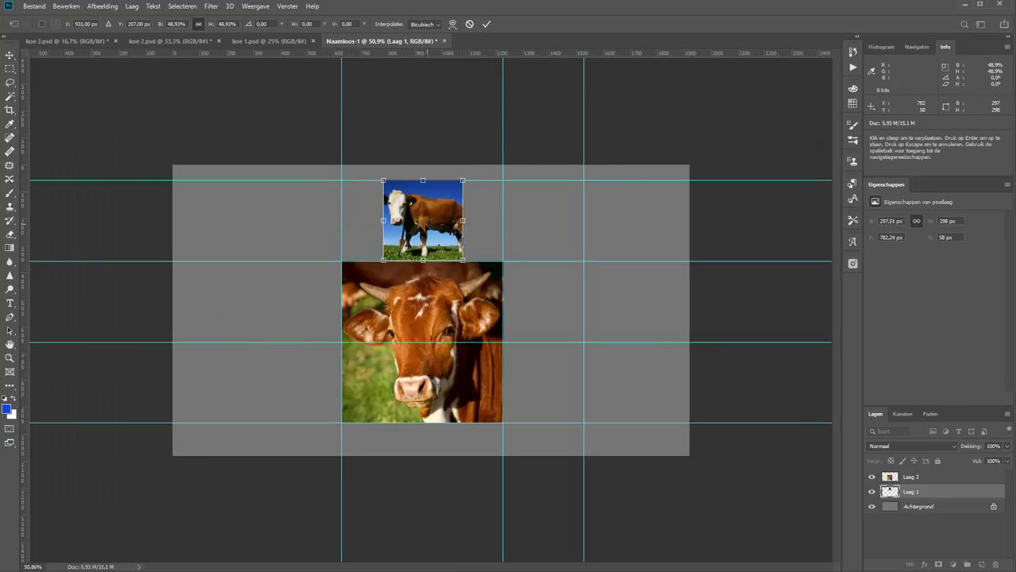
pyautogui.moveTo(436, 208); pyautogui.dragTo(395, 208)
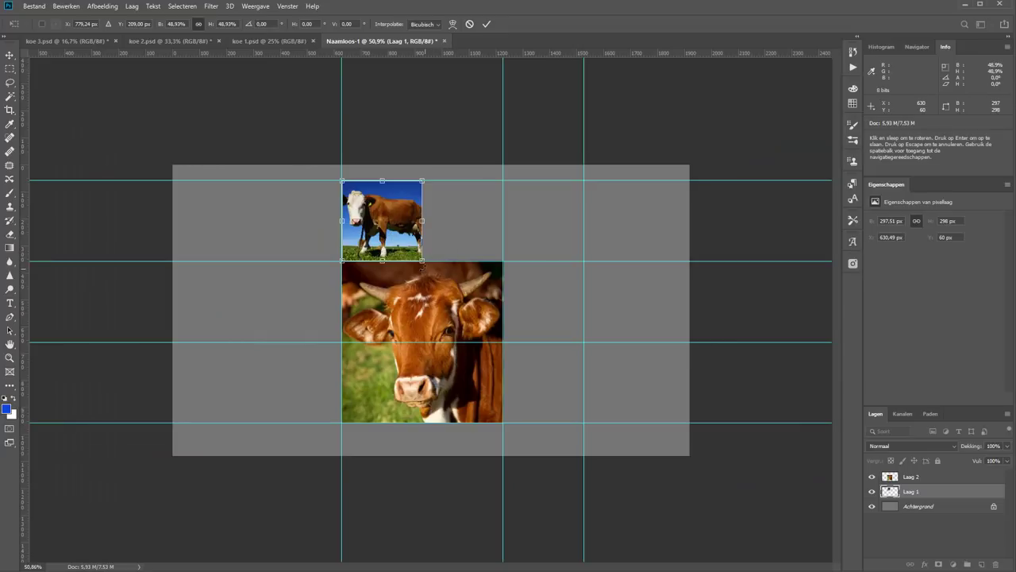
pyautogui.click(422, 181)
pyautogui.moveTo(424, 220); pyautogui.dragTo(453, 217)
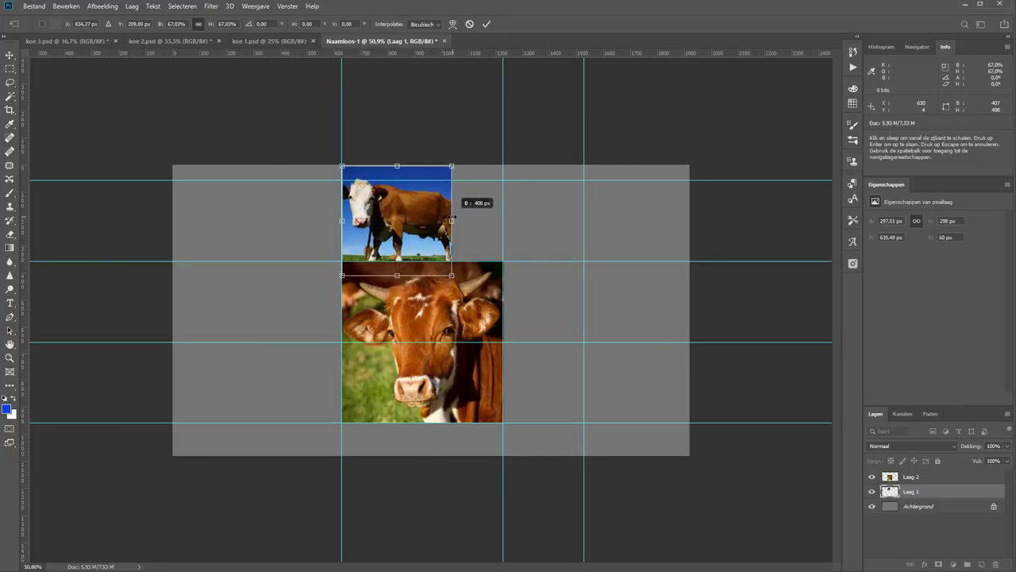
pyautogui.moveTo(453, 216); pyautogui.dragTo(503, 220)
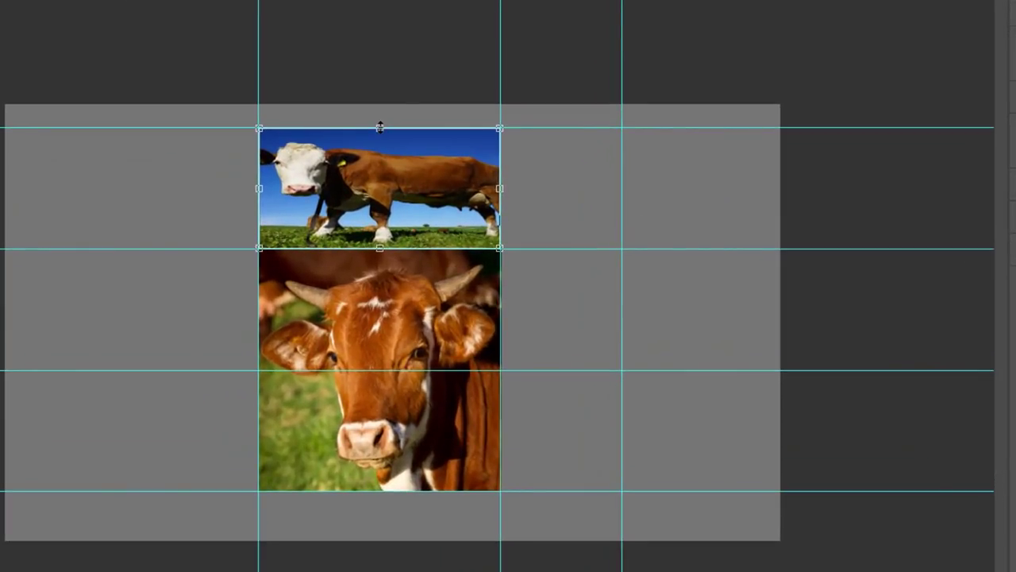
# - Skew the top cow photo about 45° into a parallelogram for the cube's top face
pyautogui.rightClick(380, 127)
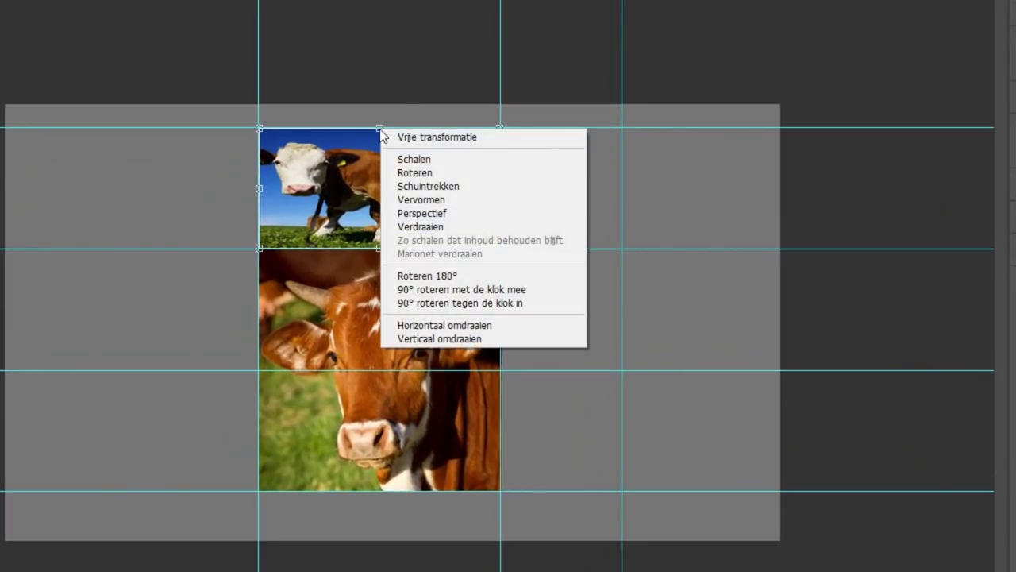
pyautogui.click(435, 190)
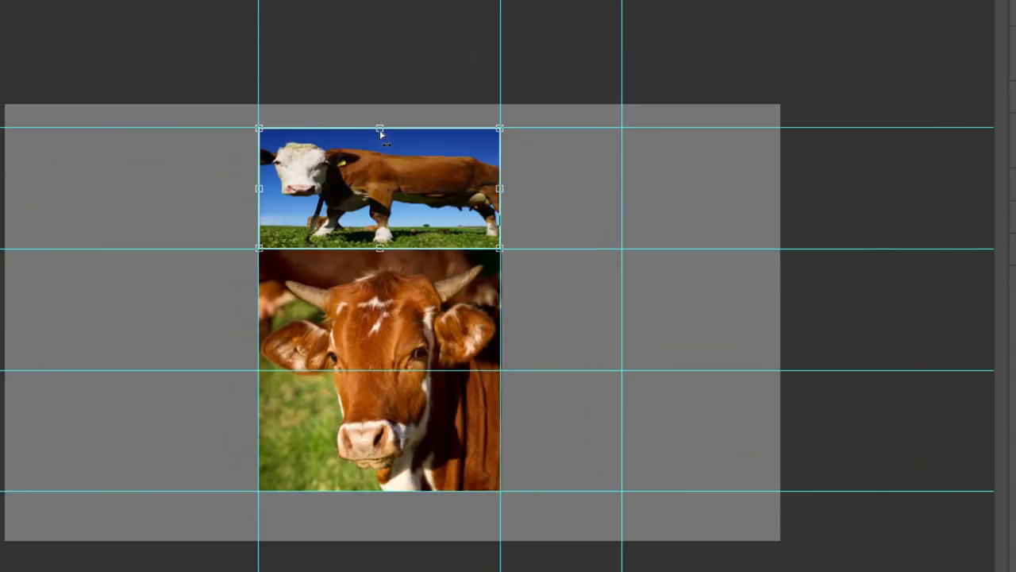
pyautogui.moveTo(380, 130); pyautogui.dragTo(500, 133)
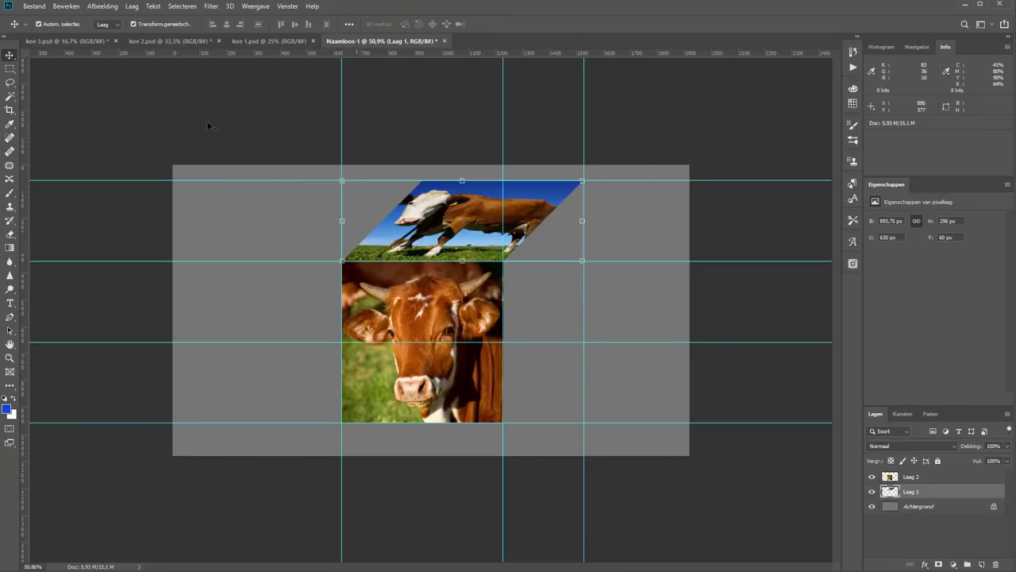
pyautogui.click(242, 41)
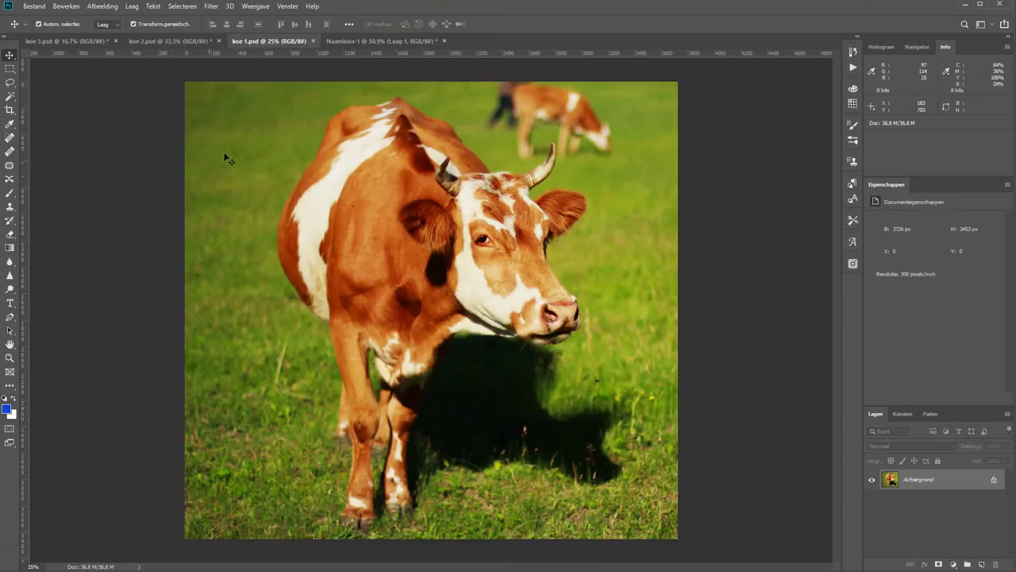
# - Crop koe 1.psd to a 3453 px square and bring it into Naamloos-1 as Laag 3
pyautogui.press('m')
pyautogui.moveTo(171, 77); pyautogui.dragTo(965, 556)
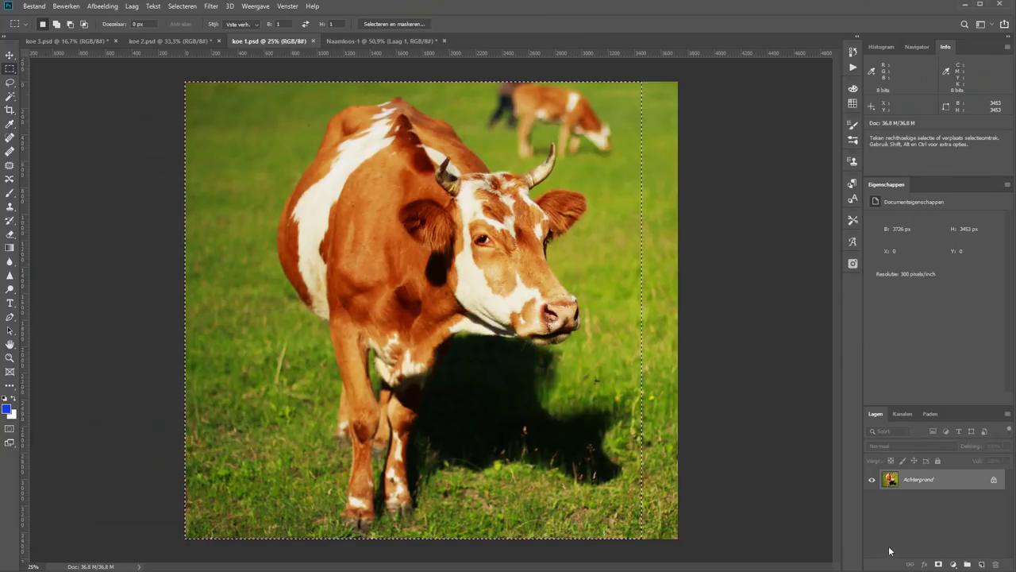
pyautogui.moveTo(465, 352); pyautogui.dragTo(483, 352)
pyautogui.click(111, 6)
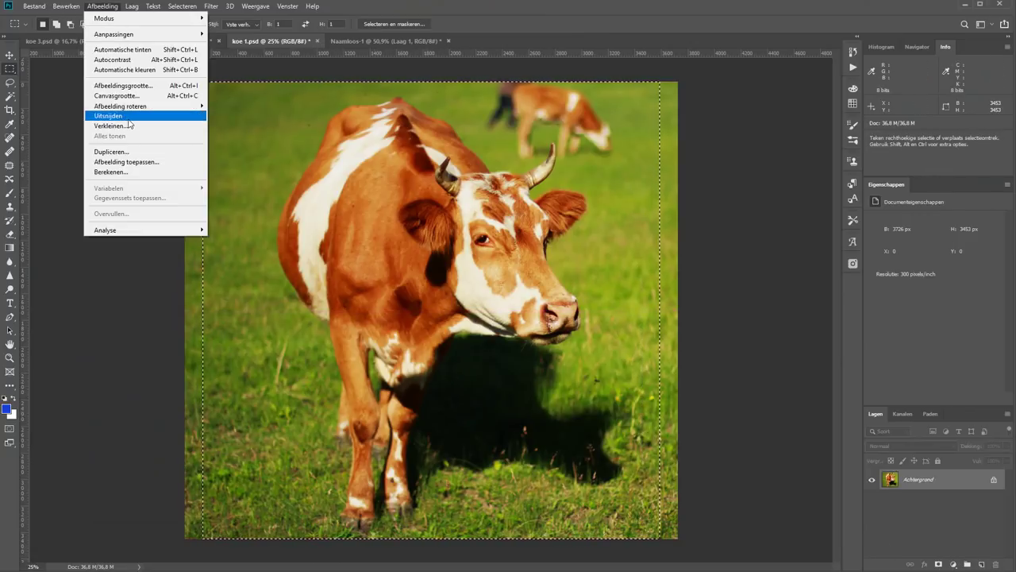
pyautogui.click(129, 118)
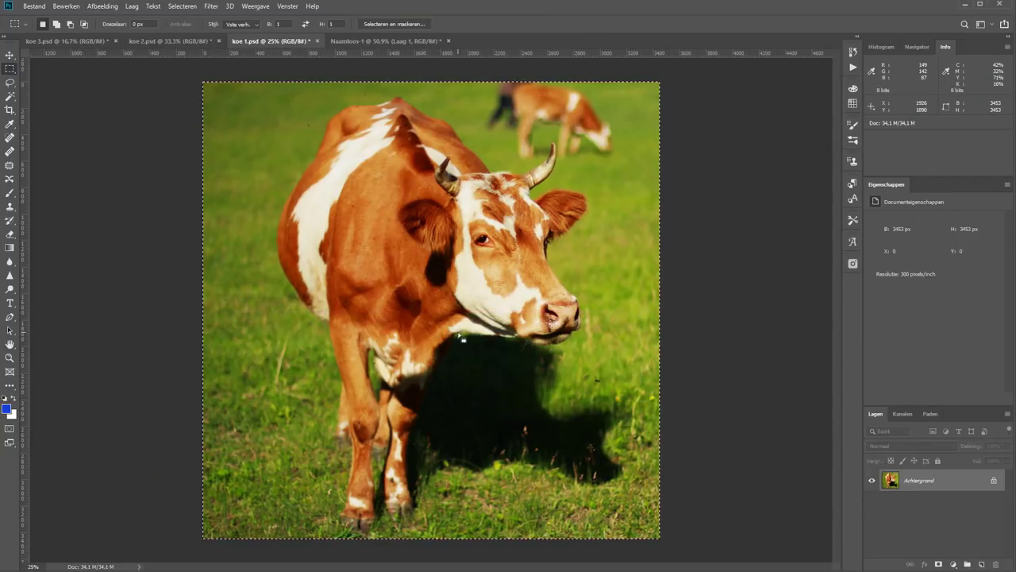
pyautogui.moveTo(921, 481)
pyautogui.mouseDown()
pyautogui.moveTo(537, 166)
pyautogui.moveTo(457, 367)
pyautogui.mouseUp()
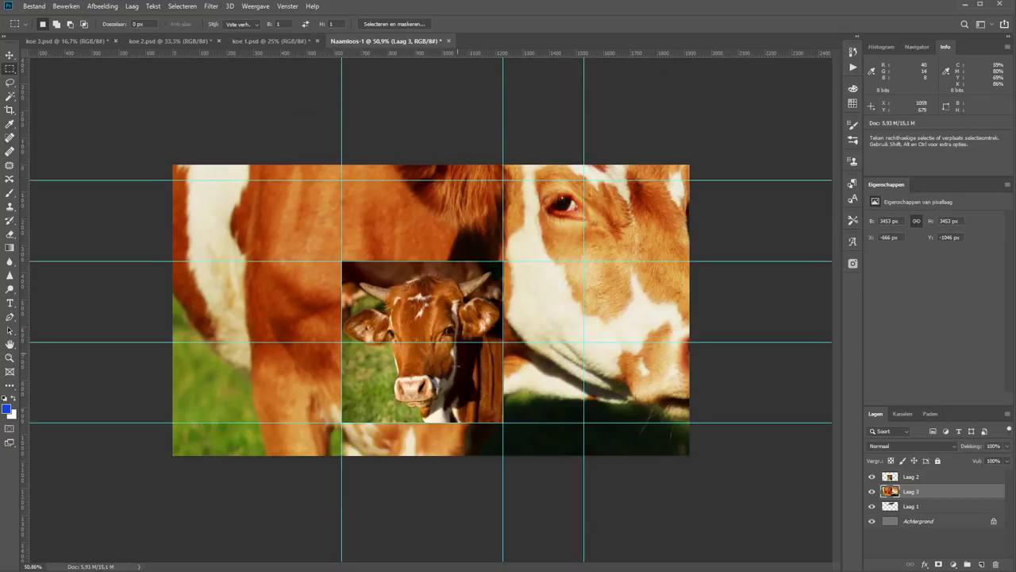
# - Shrink the grazing cow photo and move it right of the front portrait
pyautogui.scroll(-3, 385, 354)
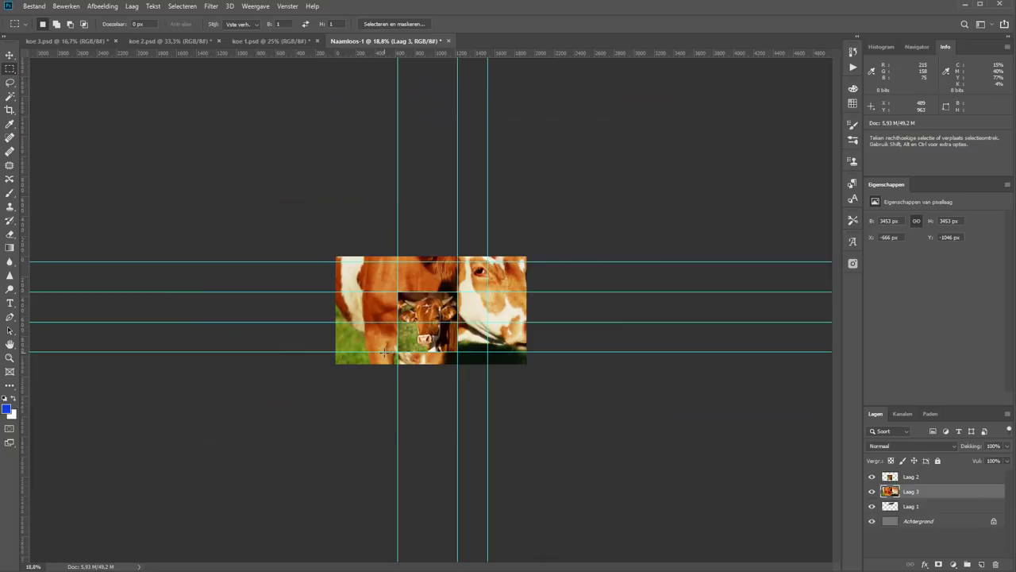
pyautogui.press('v')
pyautogui.moveTo(269, 152); pyautogui.dragTo(404, 288)
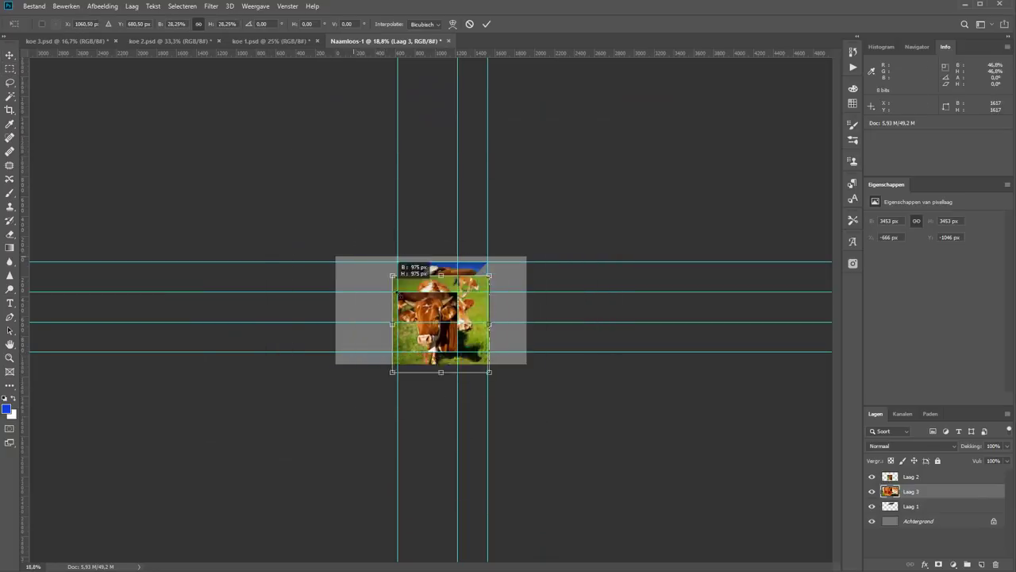
pyautogui.scroll(2, 493, 316)
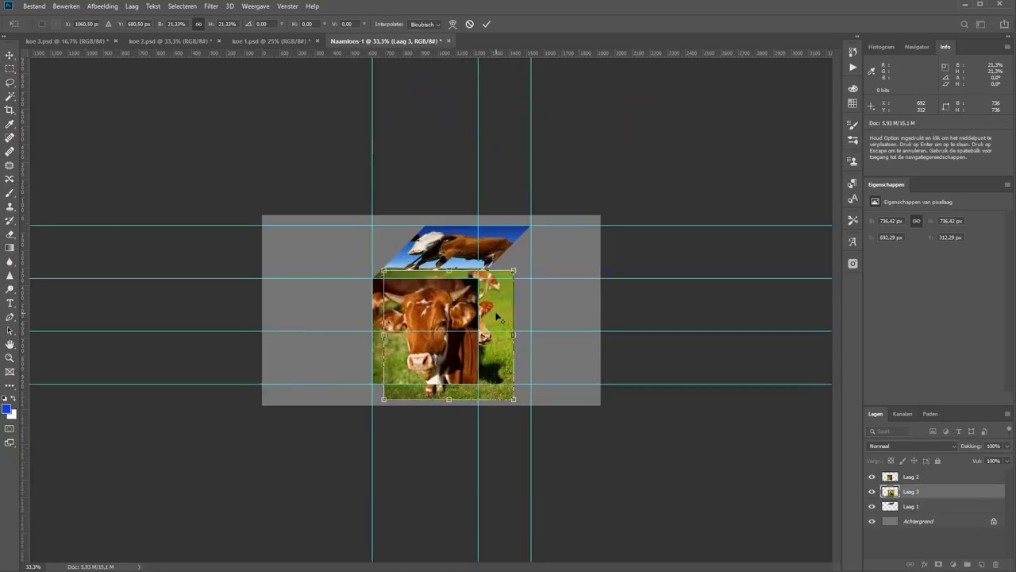
pyautogui.scroll(2, 493, 316)
pyautogui.scroll(1, 493, 316)
pyautogui.moveTo(623, 288)
pyautogui.mouseDown()
pyautogui.moveTo(737, 320)
pyautogui.moveTo(884, 304)
pyautogui.mouseUp()
# - Fit Laag 3 into the lower-right guide cell and stretch it to about 299 × 600 px
pyautogui.scroll(-1, 752, 278)
pyautogui.moveTo(720, 220); pyautogui.dragTo(594, 343)
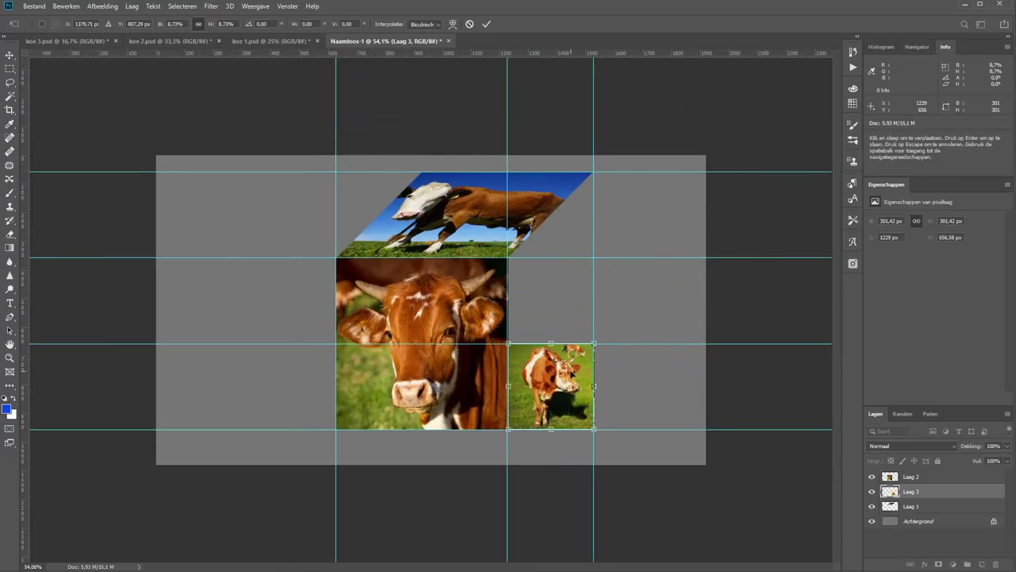
pyautogui.scroll(3, 521, 357)
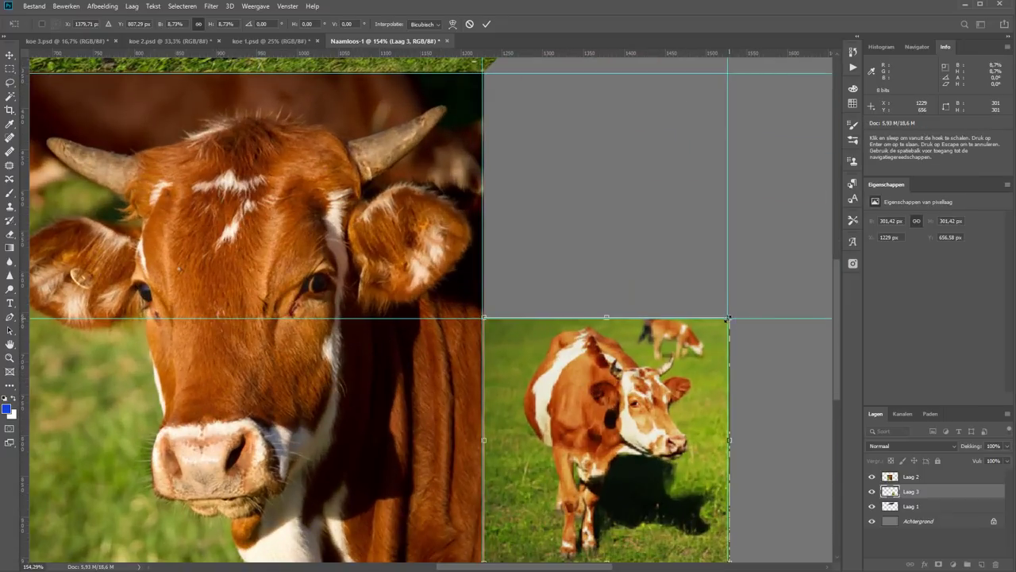
pyautogui.click(486, 23)
pyautogui.hotkey('ctrl', '0')
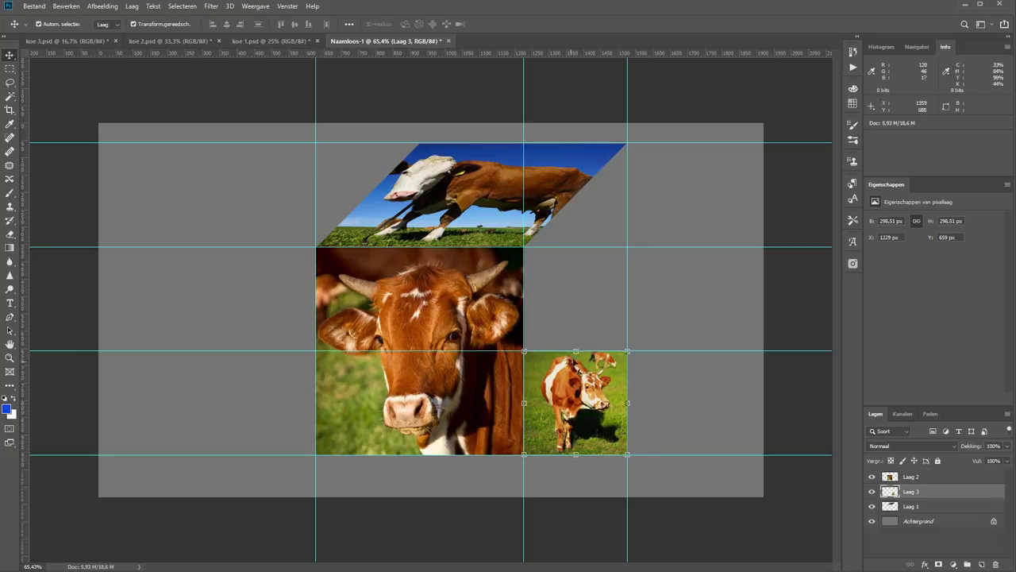
pyautogui.hotkey('ctrl', 't')
pyautogui.moveTo(576, 351); pyautogui.dragTo(581, 247)
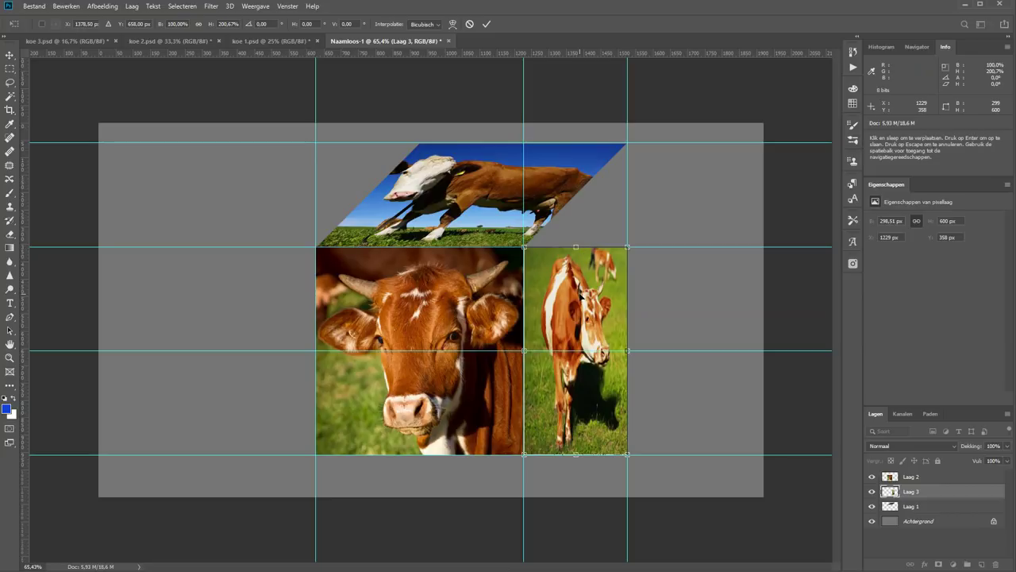
# - Skew Laag 3 upward by about -44.9° into the cube's slanted right face
pyautogui.rightClick(627, 350)
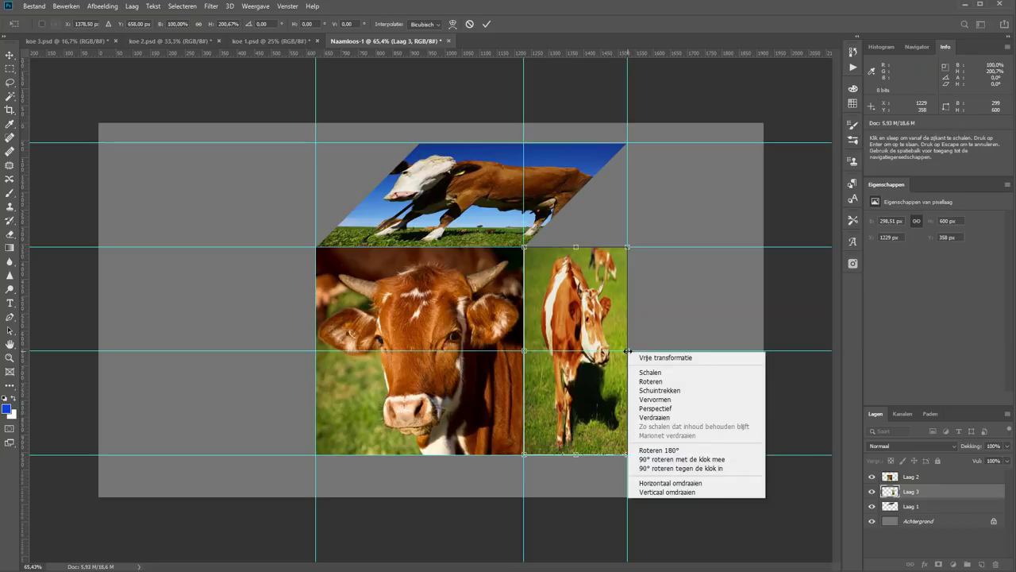
pyautogui.click(651, 390)
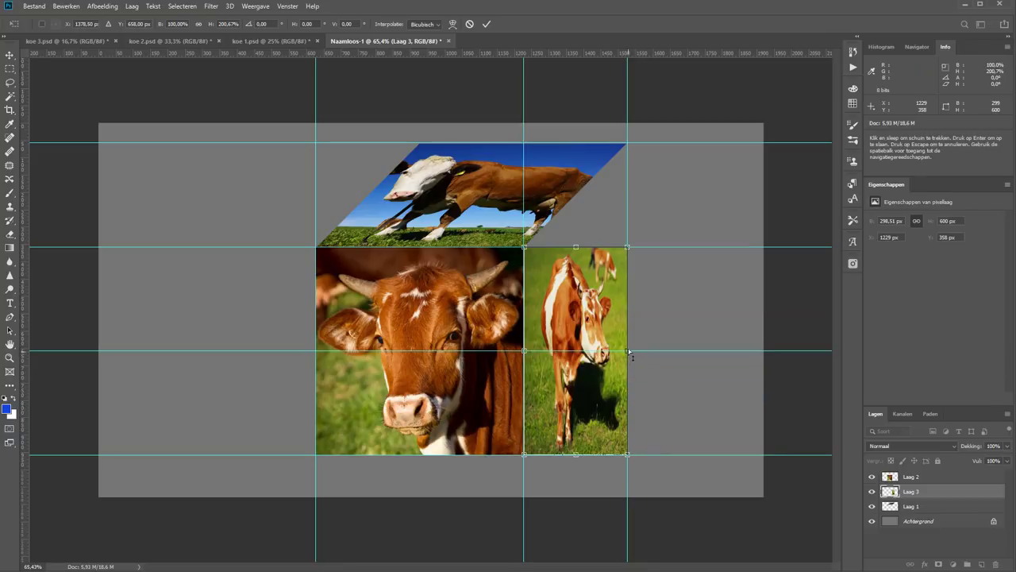
pyautogui.moveTo(626, 353); pyautogui.dragTo(630, 253)
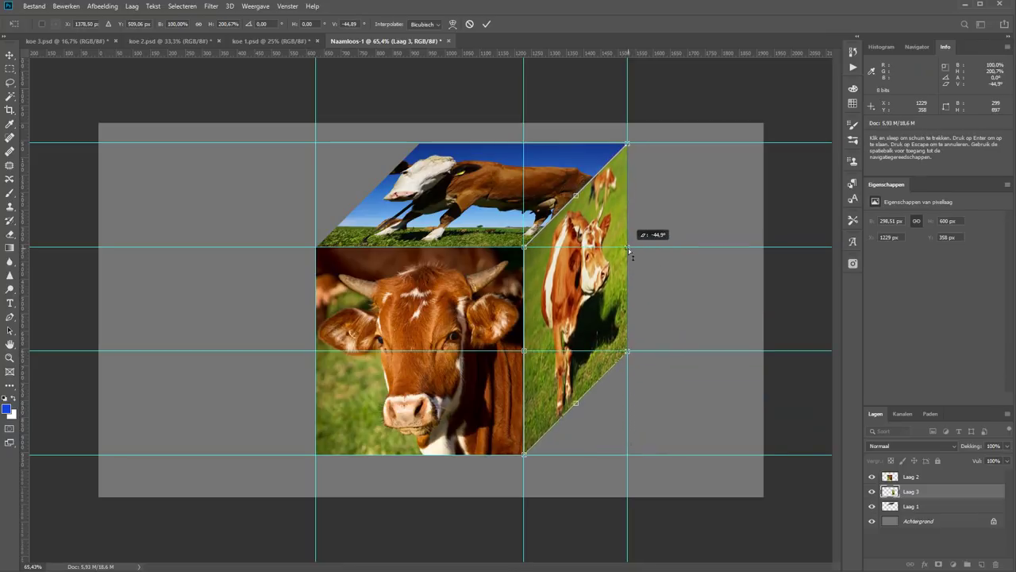
pyautogui.press('Return')
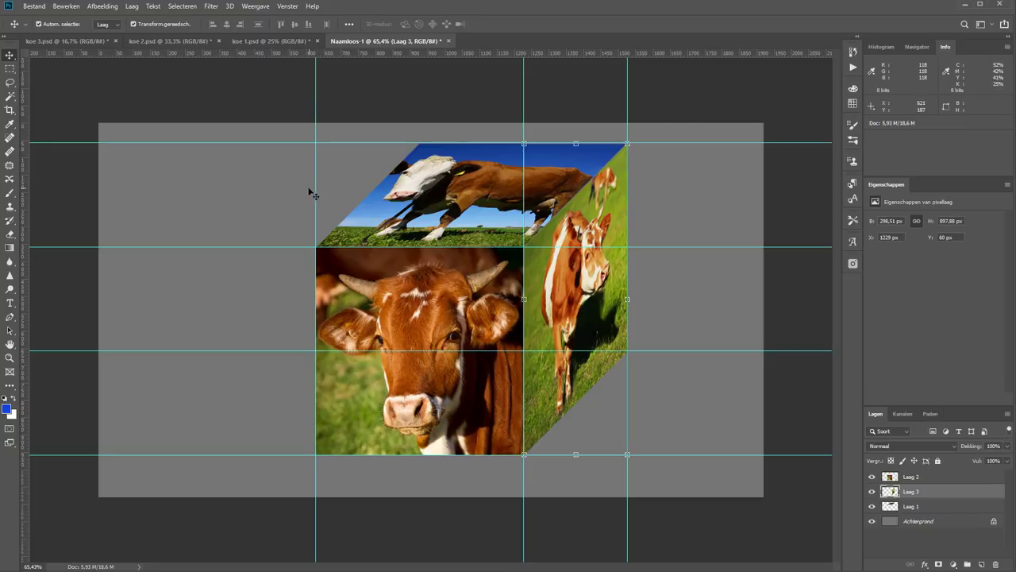
# - Drag a vertical guide off the canvas and hide the remaining guides with Ctrl+H
pyautogui.moveTo(316, 188); pyautogui.dragTo(8, 198)
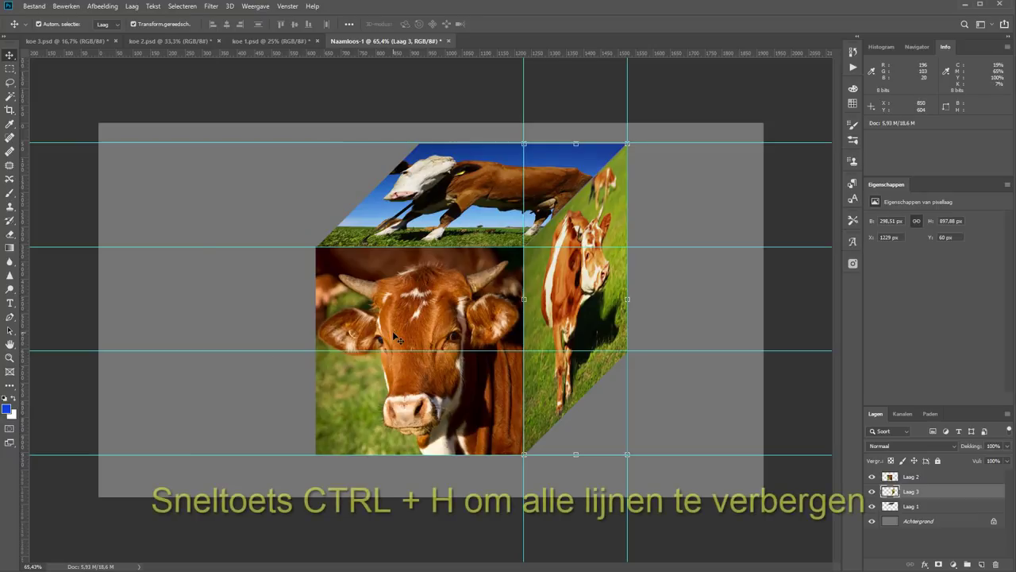
pyautogui.hotkey('ctrl', 'h')
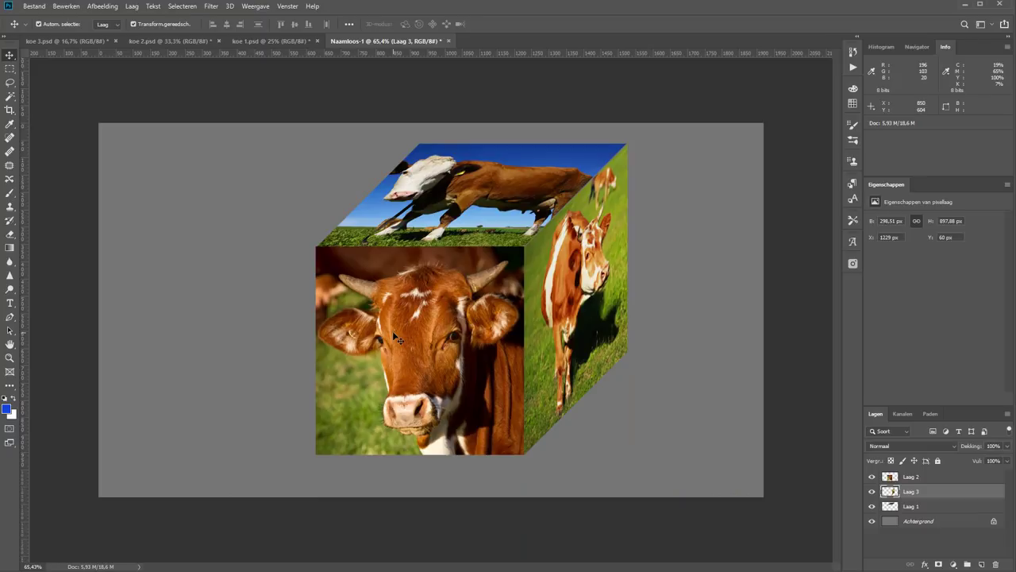
# - Add a 5 px white Lijn (Stroke) layer style to Laag 2's front cow portrait
pyautogui.click(949, 477)
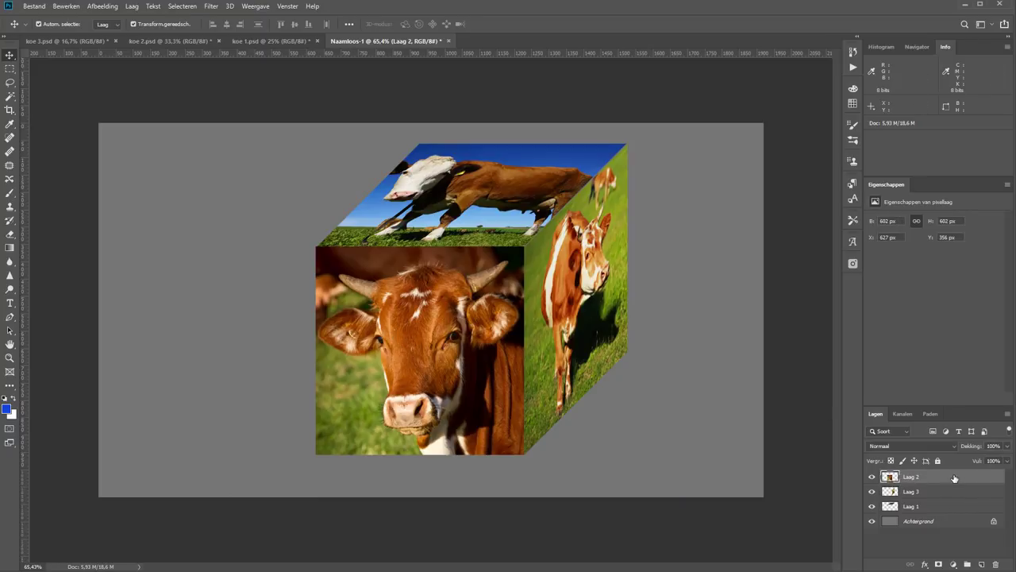
pyautogui.press('h')
pyautogui.doubleClick(954, 477)
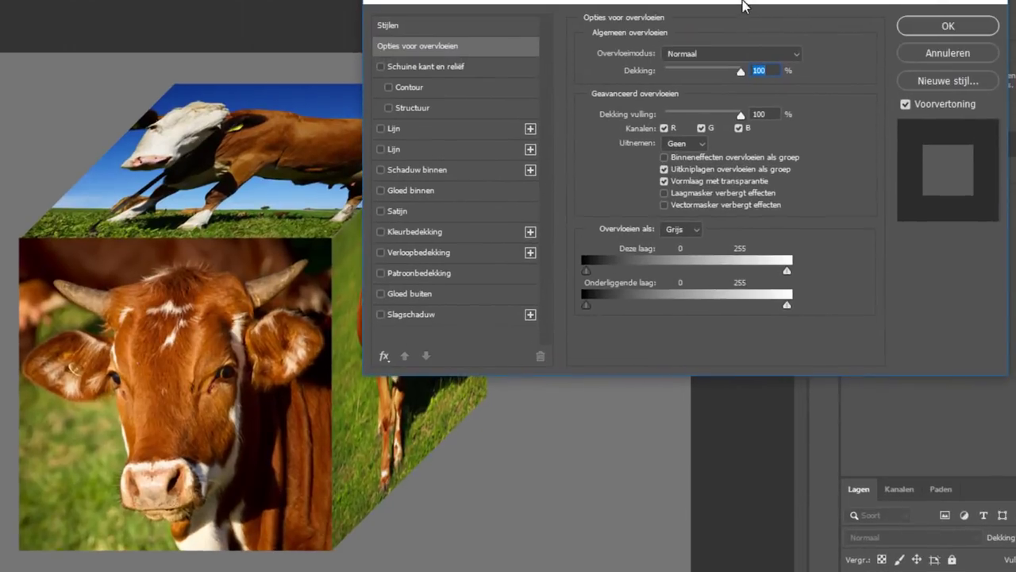
pyautogui.click(381, 130)
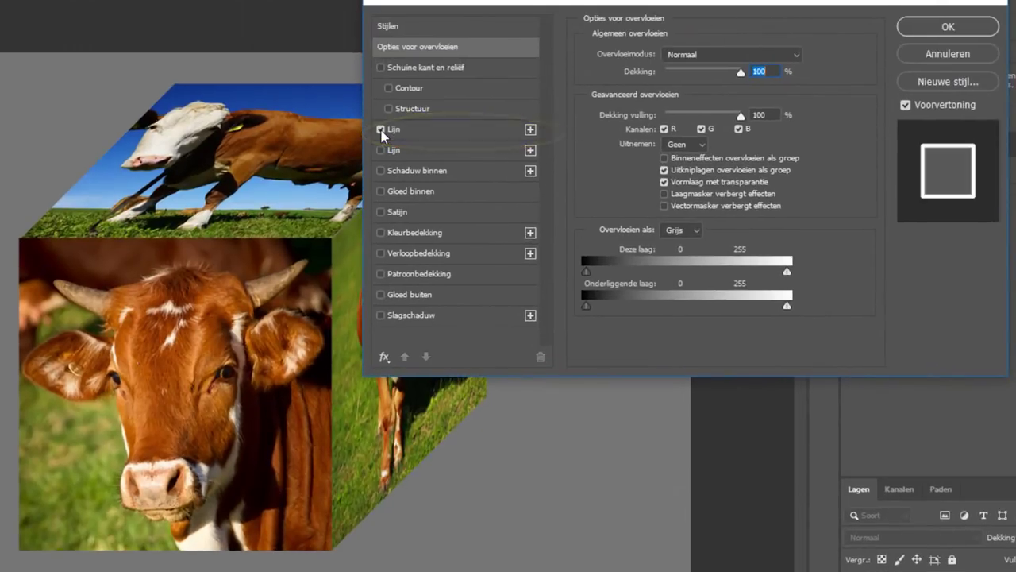
pyautogui.click(427, 130)
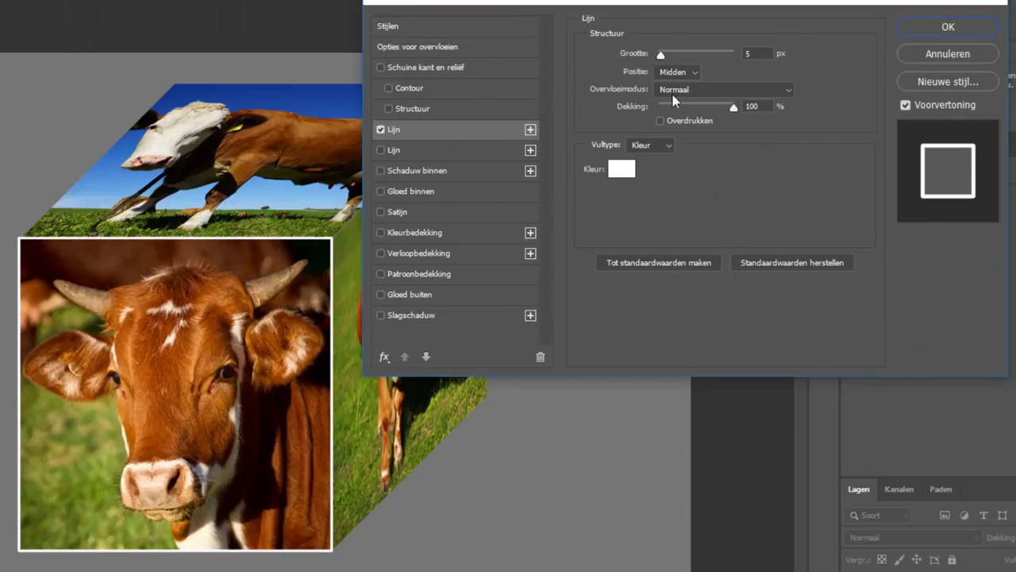
pyautogui.click(675, 54)
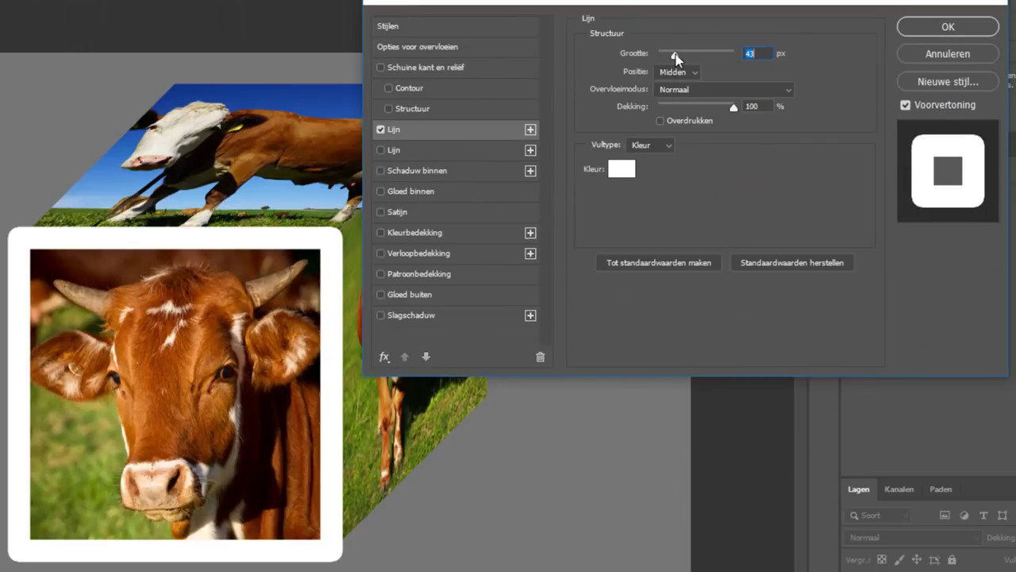
pyautogui.moveTo(674, 54); pyautogui.dragTo(661, 59)
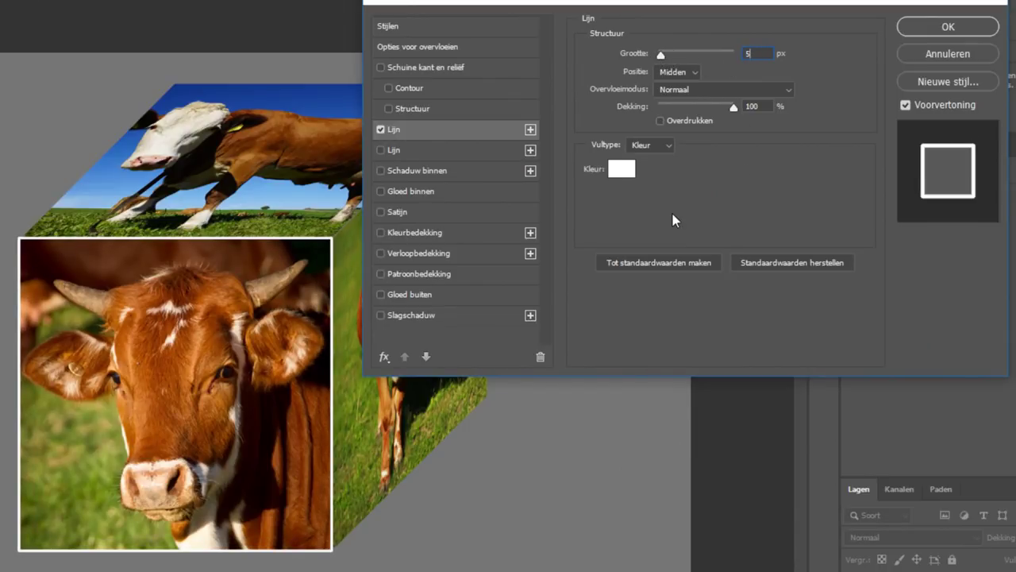
pyautogui.click(626, 173)
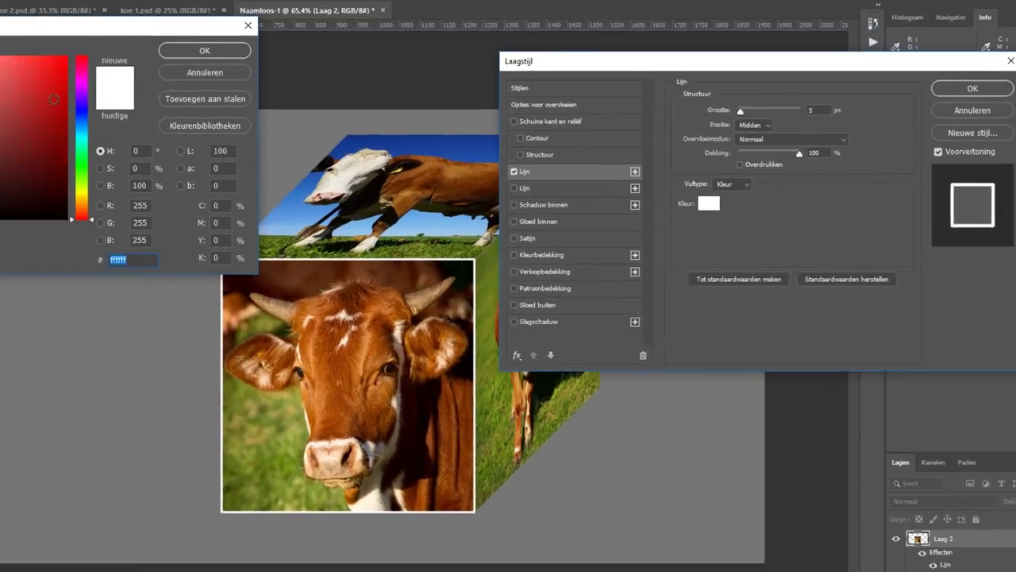
pyautogui.write('bb1010')
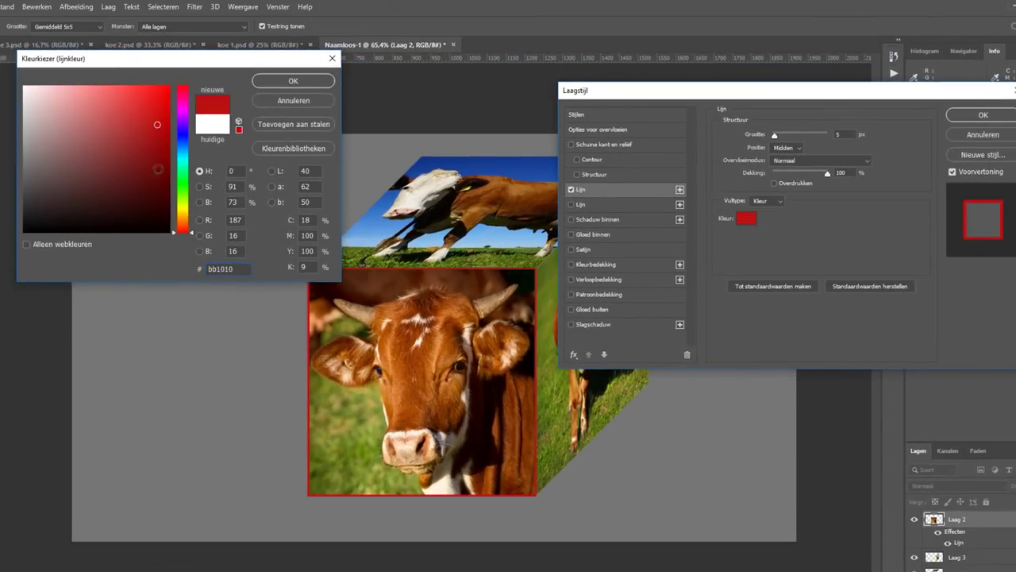
pyautogui.moveTo(48, 127); pyautogui.dragTo(24, 86)
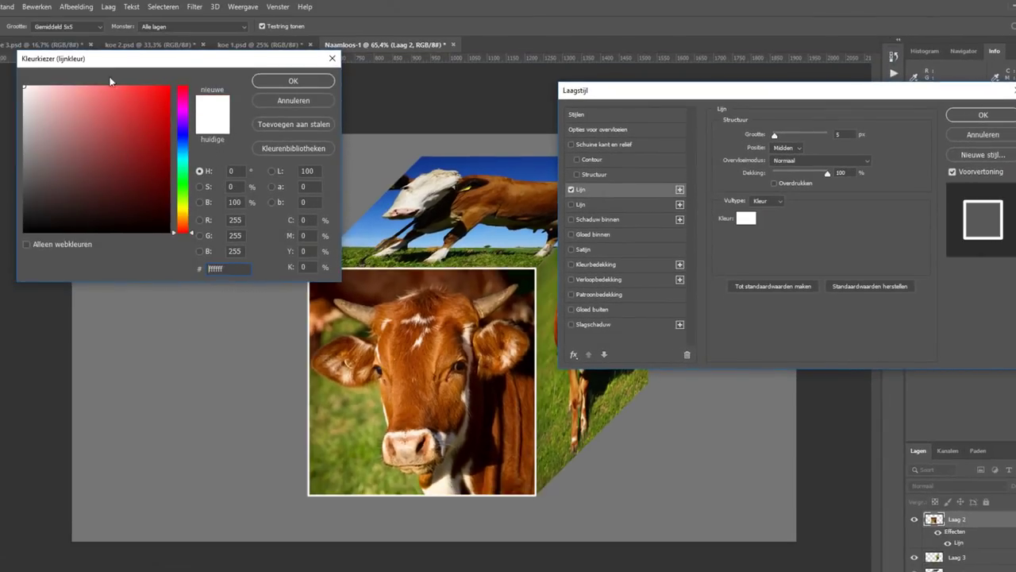
pyautogui.click(297, 80)
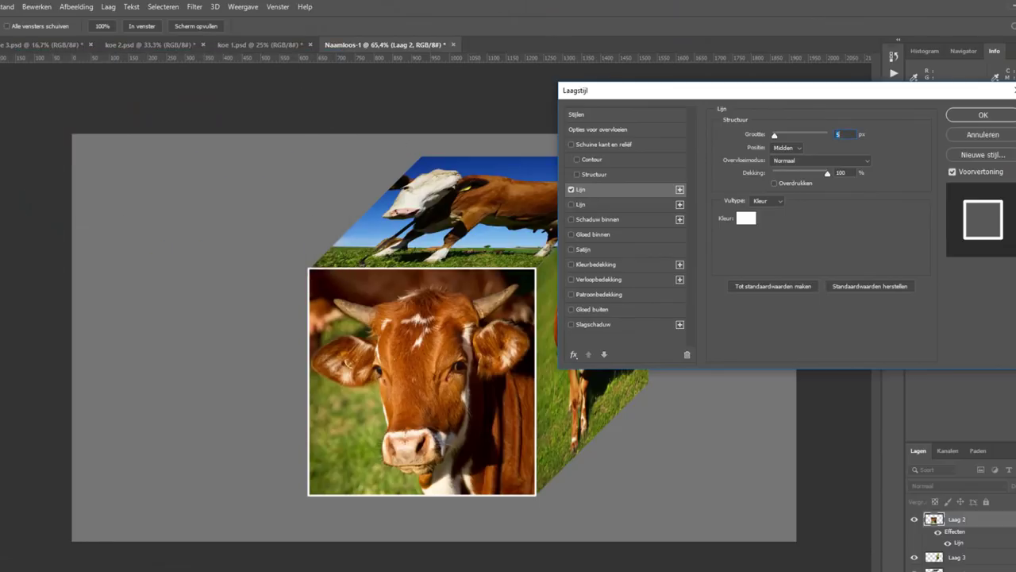
pyautogui.click(984, 115)
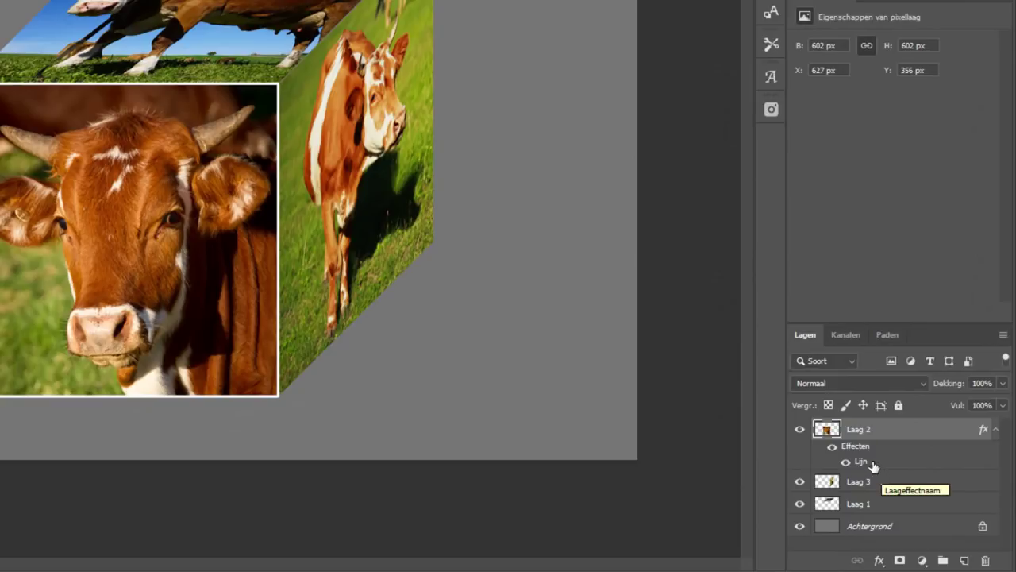
# - Copy Laag 2's white stroke style and paste it onto Laag 3 and Laag 1
pyautogui.rightClick(877, 464)
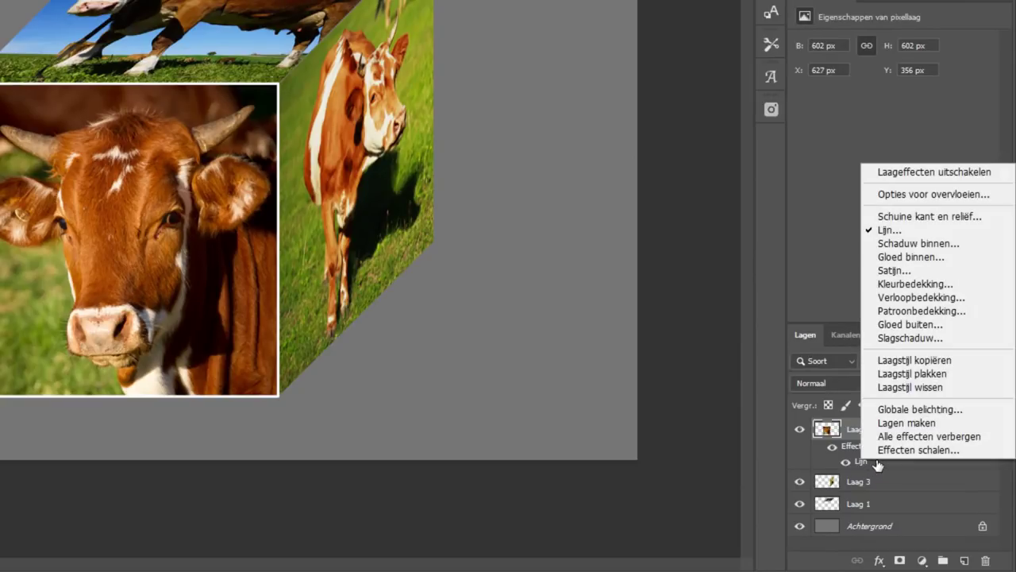
pyautogui.click(904, 362)
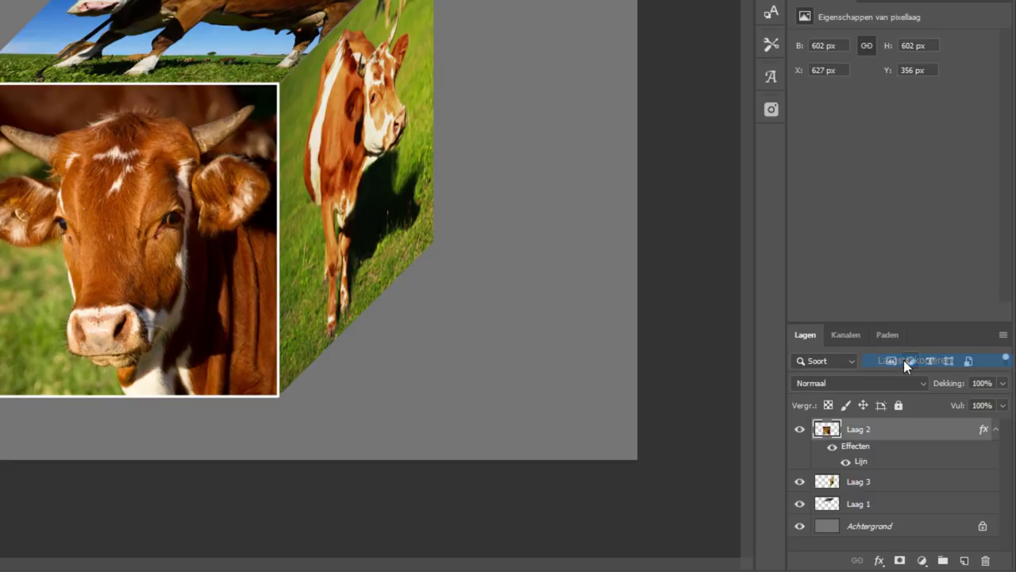
pyautogui.click(924, 486)
pyautogui.rightClick(924, 488)
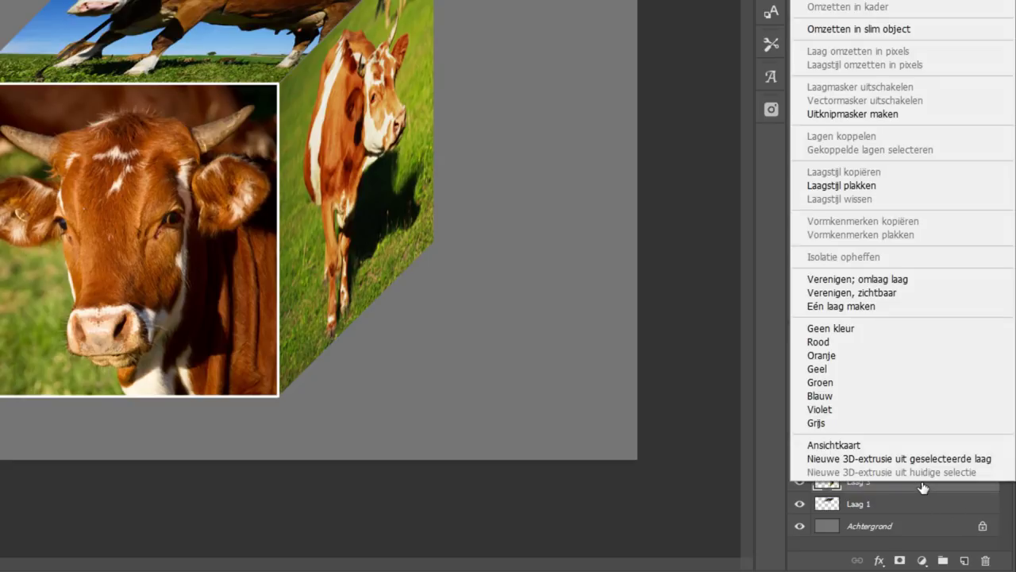
pyautogui.click(851, 185)
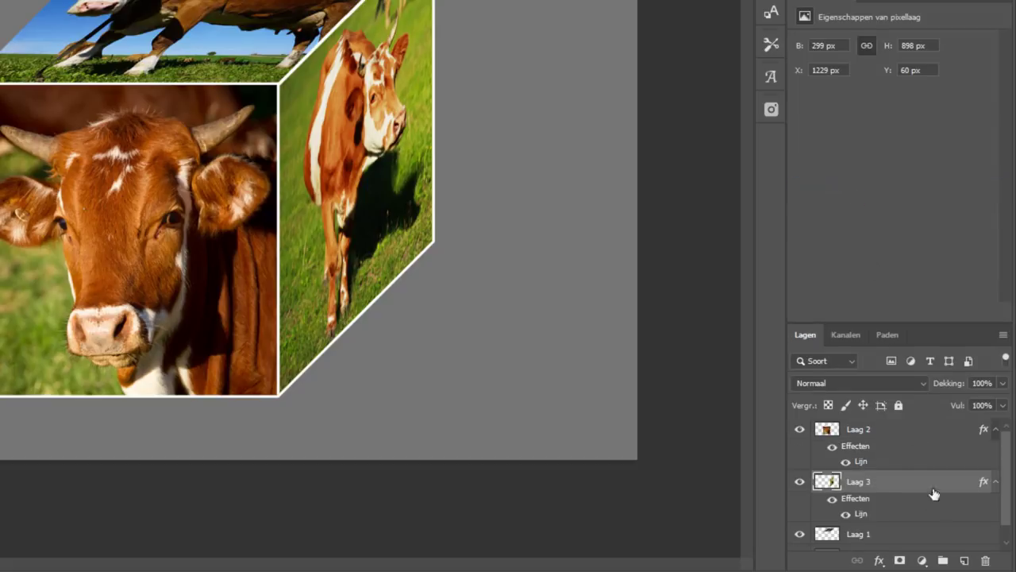
pyautogui.rightClick(933, 540)
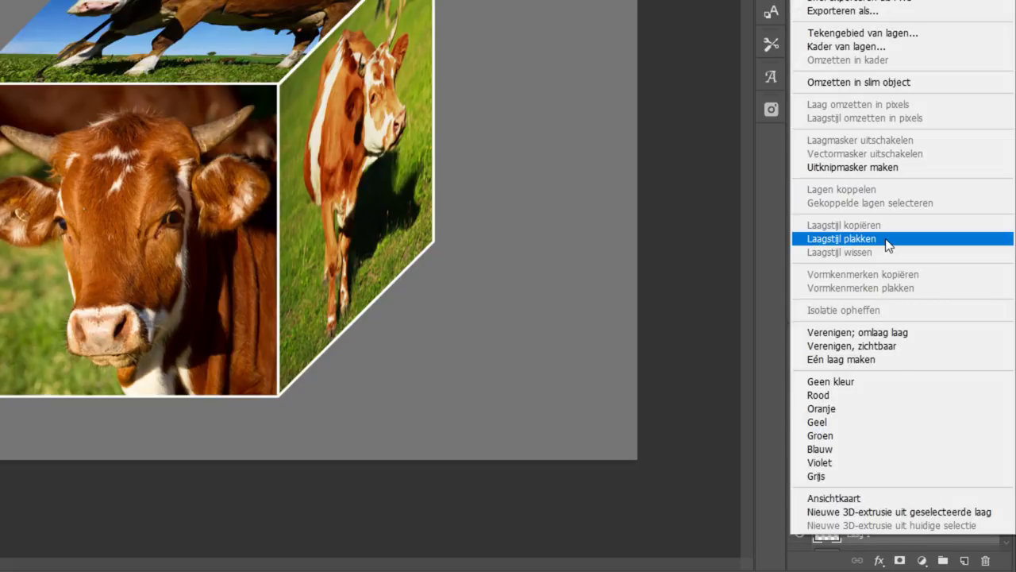
pyautogui.click(887, 238)
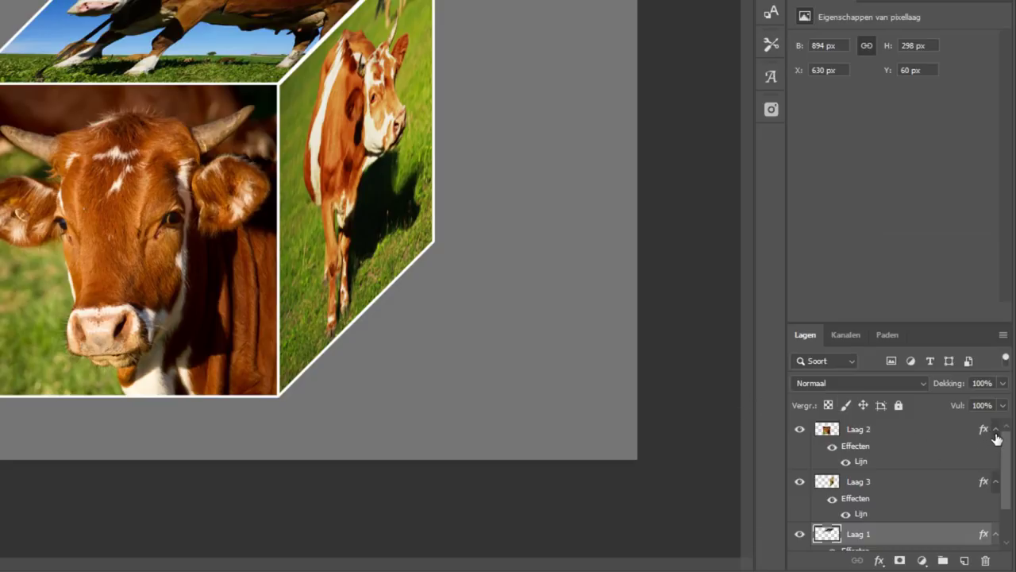
# - Collapse the effect lists of Laag 2, Laag 3 and Laag 1
pyautogui.click(996, 430)
pyautogui.click(996, 452)
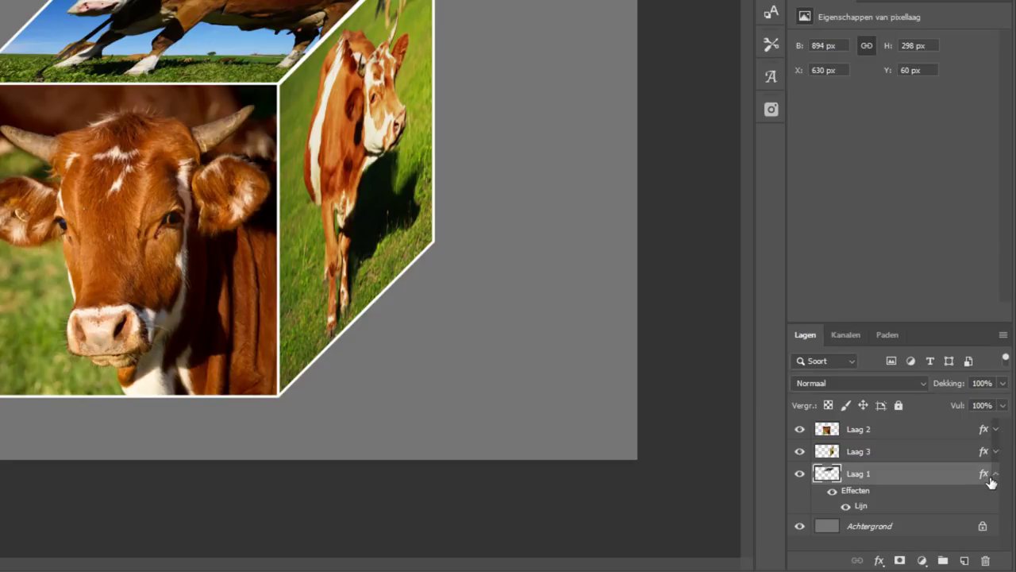
pyautogui.click(995, 475)
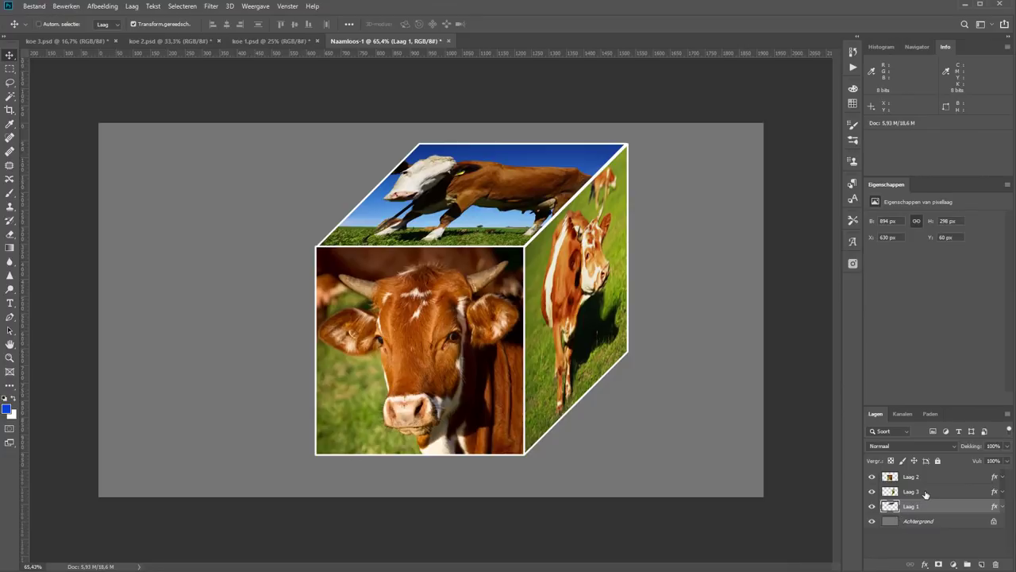
# - Group Laag 1, Laag 3 and Laag 2 with Ctrl+G and name the group Doosje
pyautogui.keyDown('shift'); pyautogui.click(927, 493); pyautogui.keyUp('shift')
pyautogui.keyDown('shift'); pyautogui.click(929, 480); pyautogui.keyUp('shift')
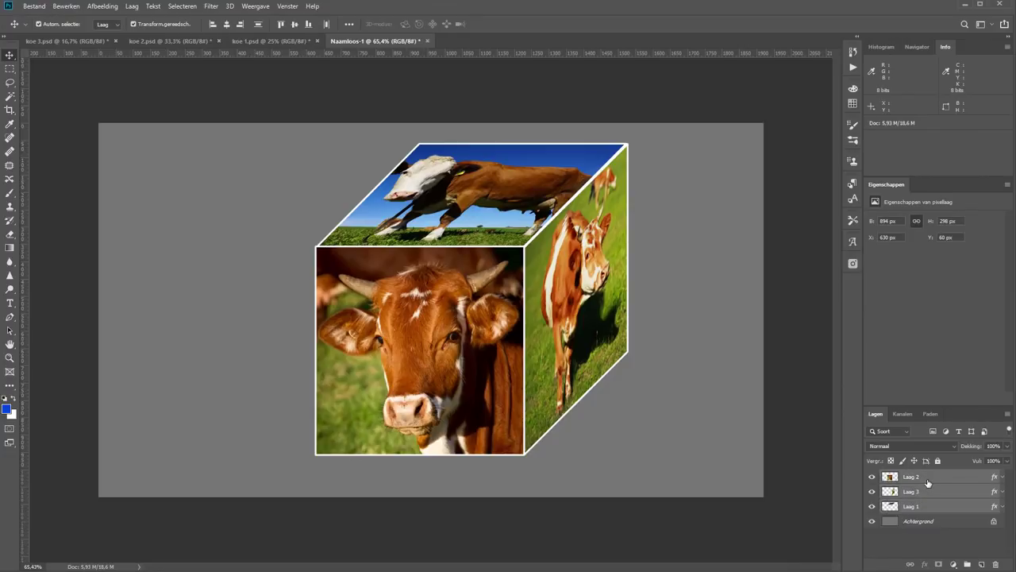
pyautogui.hotkey('ctrl', 'g')
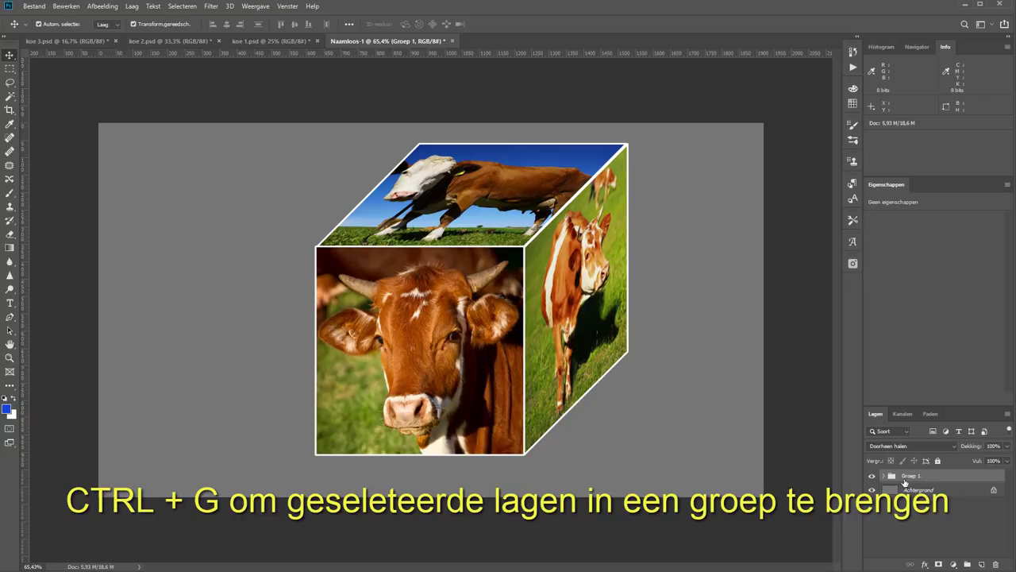
pyautogui.doubleClick(924, 476)
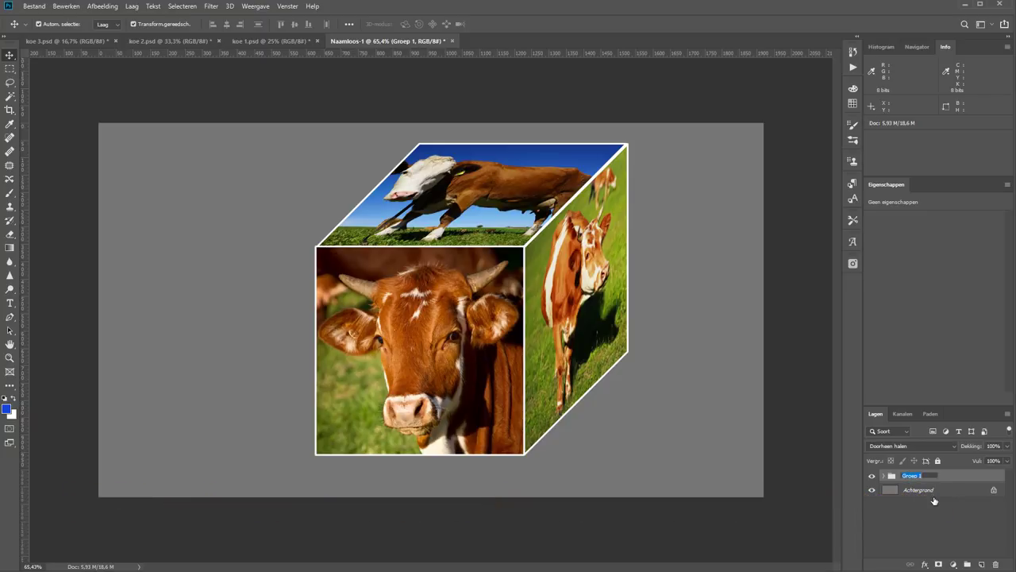
pyautogui.write('Doosje')
pyautogui.press('Return')
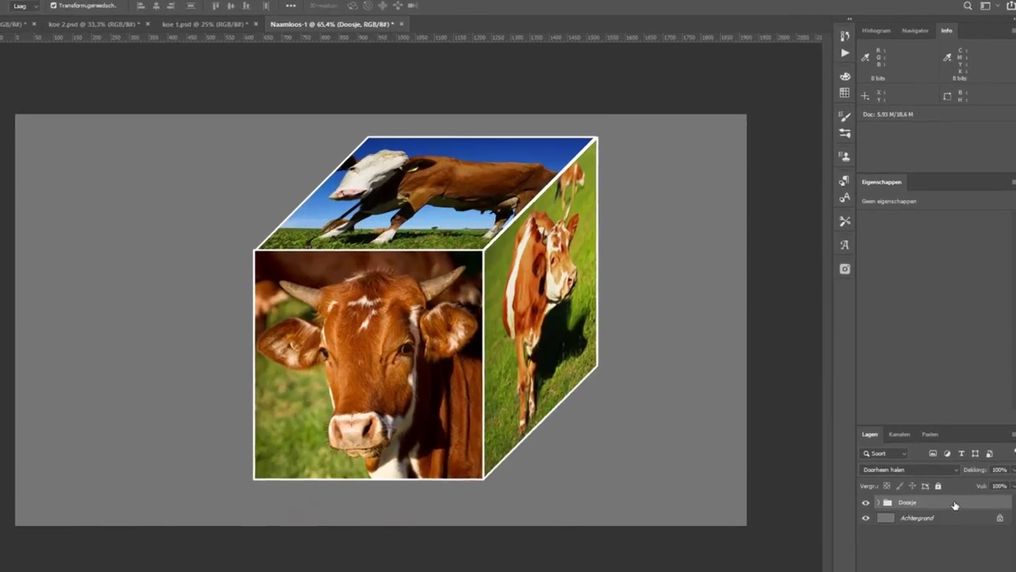
# - Give Doosje a Slagschaduw drop shadow with distance 65, size 87 and angle 90°
pyautogui.doubleClick(953, 477)
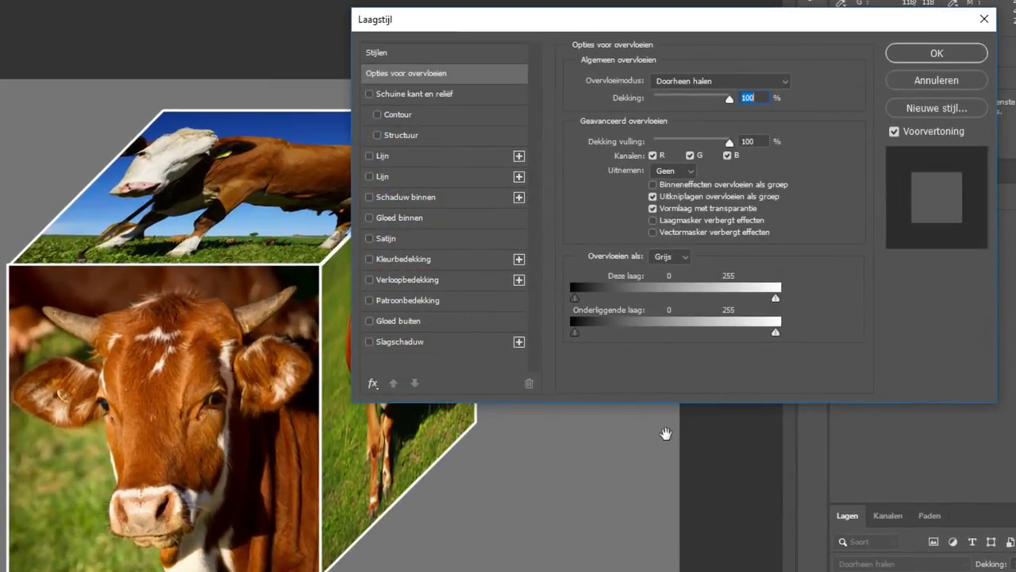
pyautogui.click(369, 344)
pyautogui.moveTo(710, 24)
pyautogui.mouseDown()
pyautogui.moveTo(193, 9)
pyautogui.moveTo(367, 32)
pyautogui.mouseUp()
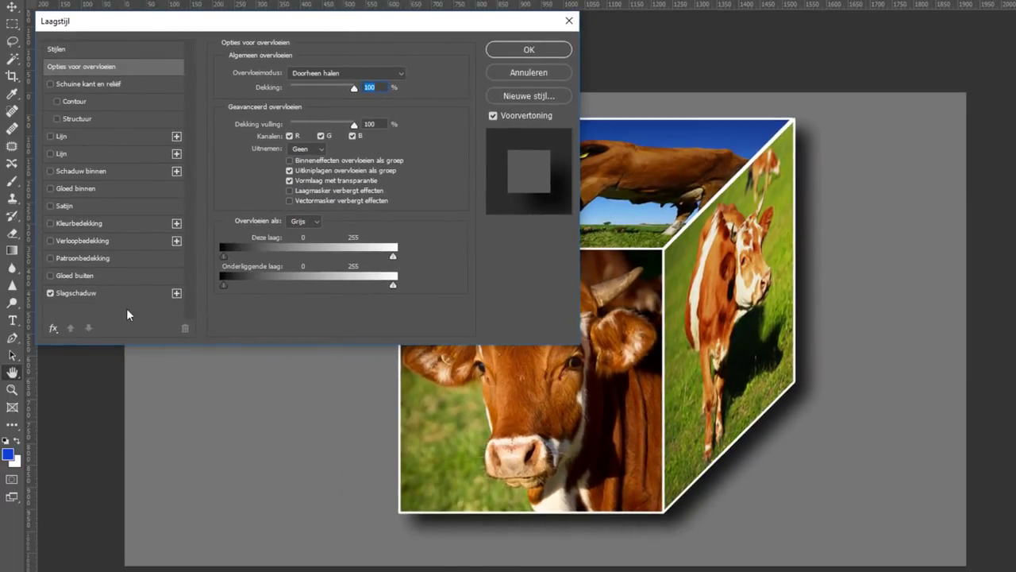
pyautogui.click(104, 294)
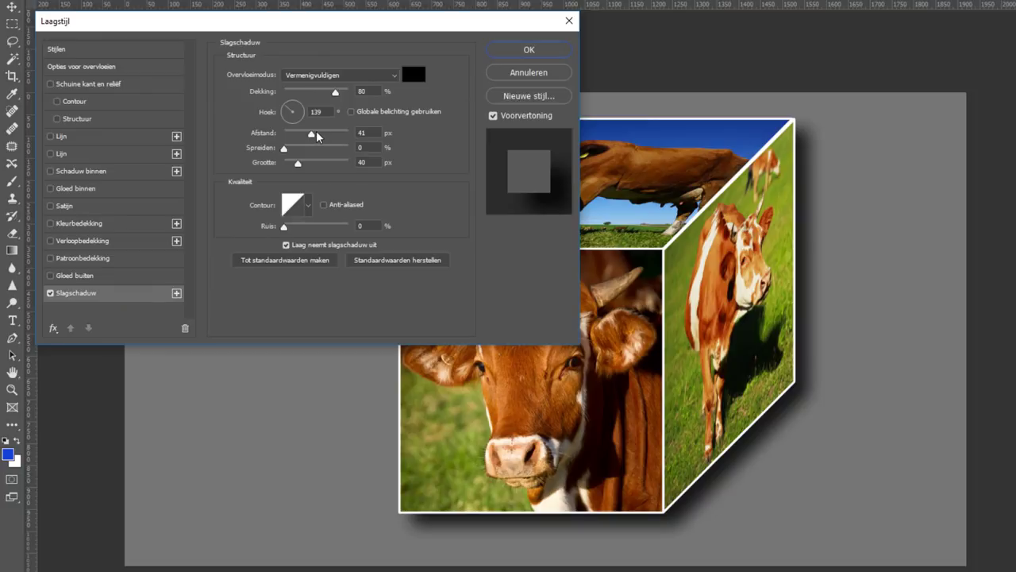
pyautogui.moveTo(318, 136)
pyautogui.mouseDown()
pyautogui.moveTo(328, 136)
pyautogui.moveTo(305, 165)
pyautogui.mouseUp()
pyautogui.moveTo(289, 111); pyautogui.dragTo(282, 118)
pyautogui.write('90')
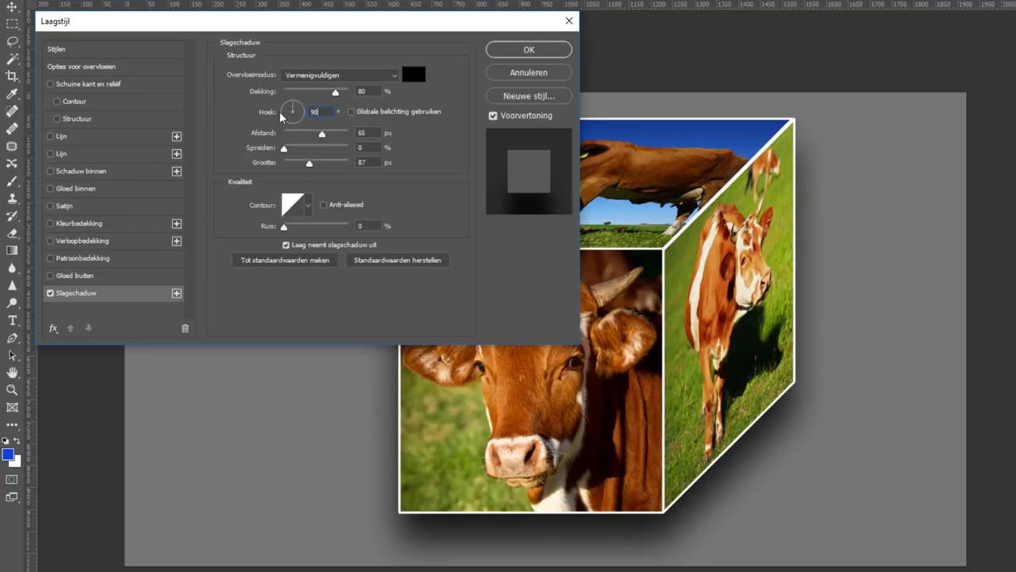
pyautogui.press('Return')
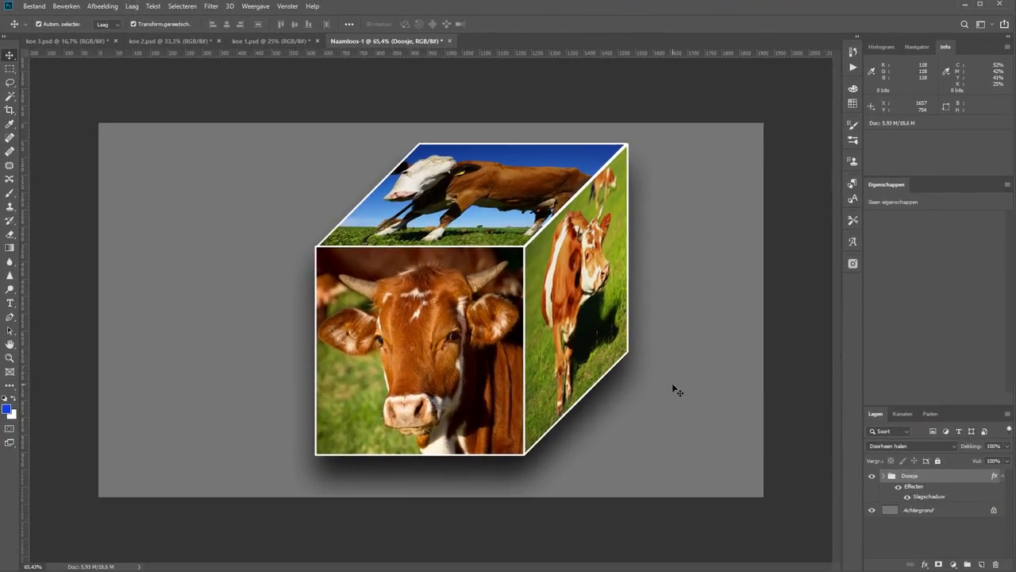
# - Open gras.psd and drag its layer into the Naamloos-1 cube document
pyautogui.click(33, 7)
pyautogui.click(45, 29)
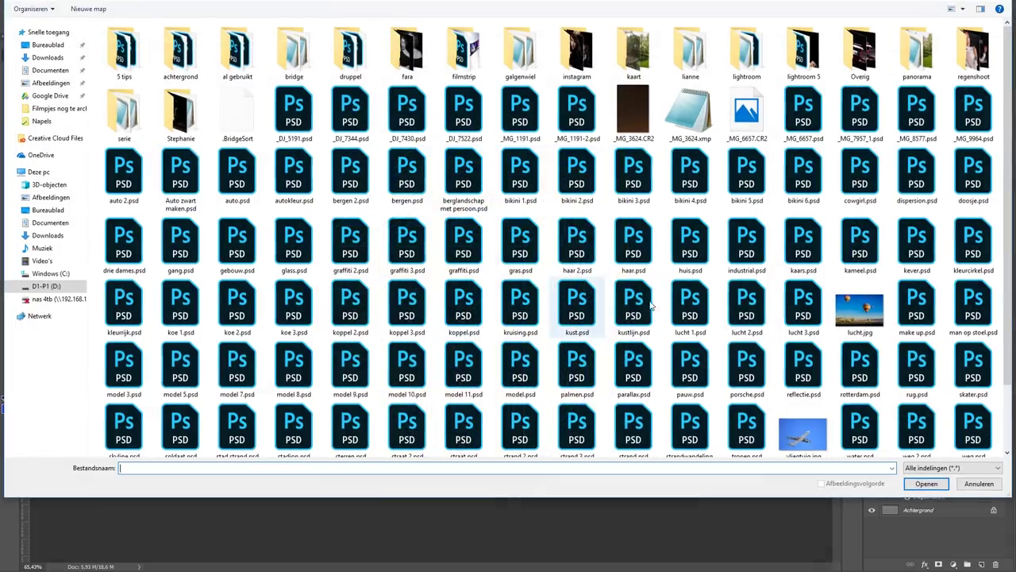
pyautogui.write('gra')
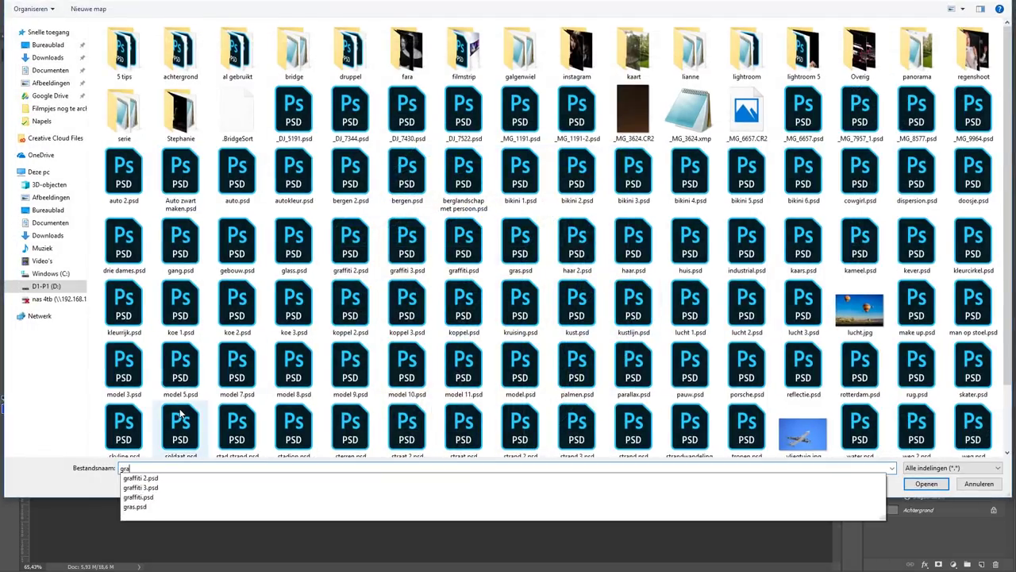
pyautogui.write('s')
pyautogui.press('Return')
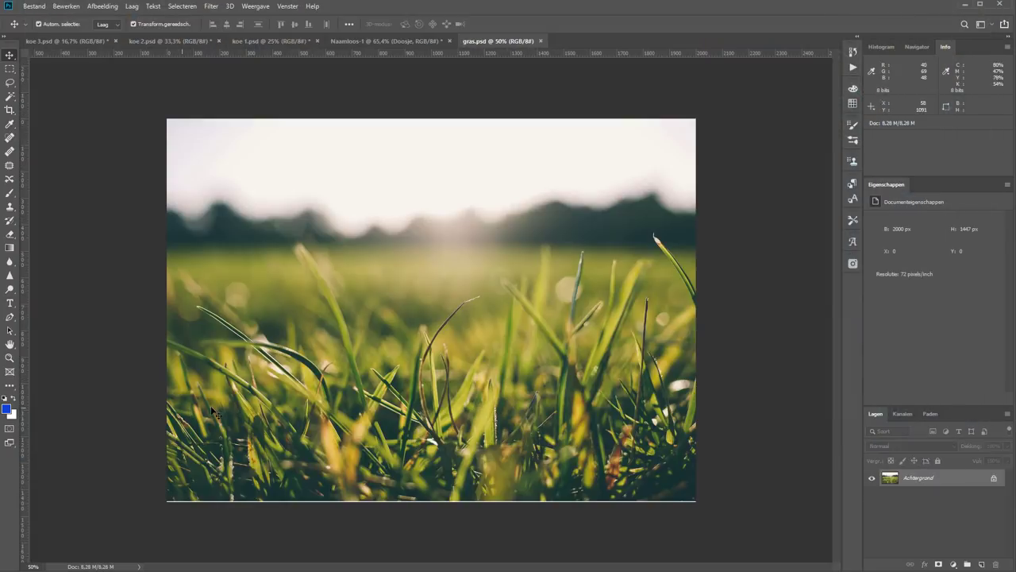
pyautogui.moveTo(891, 478)
pyautogui.mouseDown()
pyautogui.moveTo(593, 351)
pyautogui.moveTo(608, 350)
pyautogui.mouseUp()
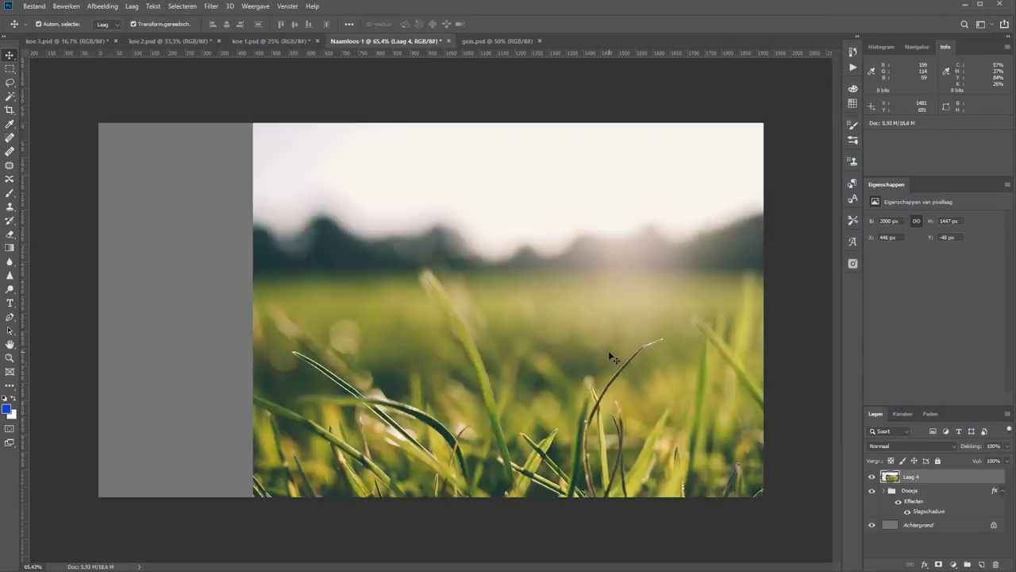
# - Place the grass layer Laag 4 below Doosje, filling the canvas, at 61% opacity
pyautogui.moveTo(930, 481); pyautogui.dragTo(928, 516)
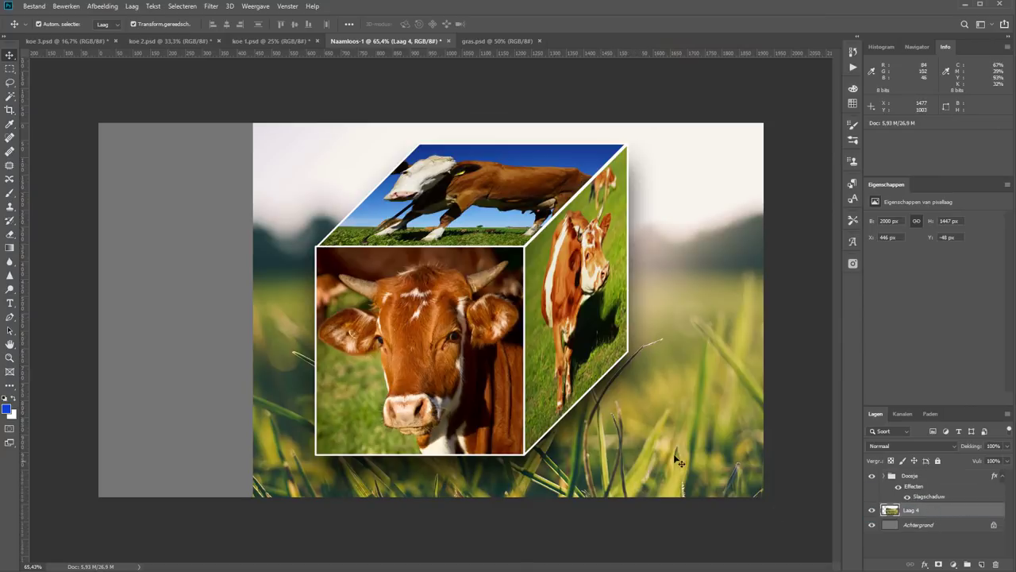
pyautogui.moveTo(778, 441)
pyautogui.mouseDown()
pyautogui.moveTo(490, 435)
pyautogui.moveTo(507, 435)
pyautogui.mouseUp()
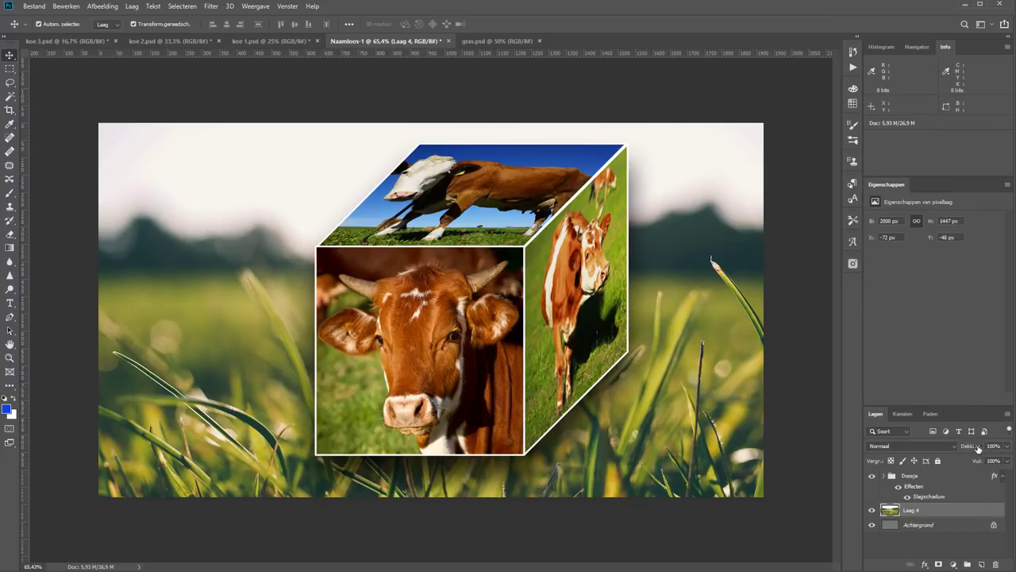
pyautogui.moveTo(975, 448); pyautogui.dragTo(950, 452)
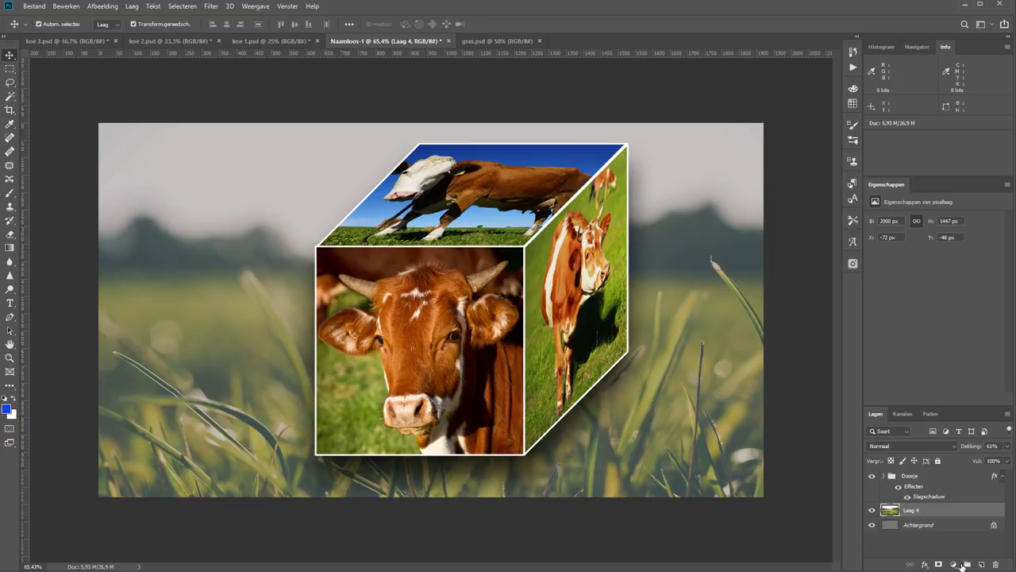
# - Select the Doosje cube group once the grass layer is faded to 61%
pyautogui.click(906, 481)
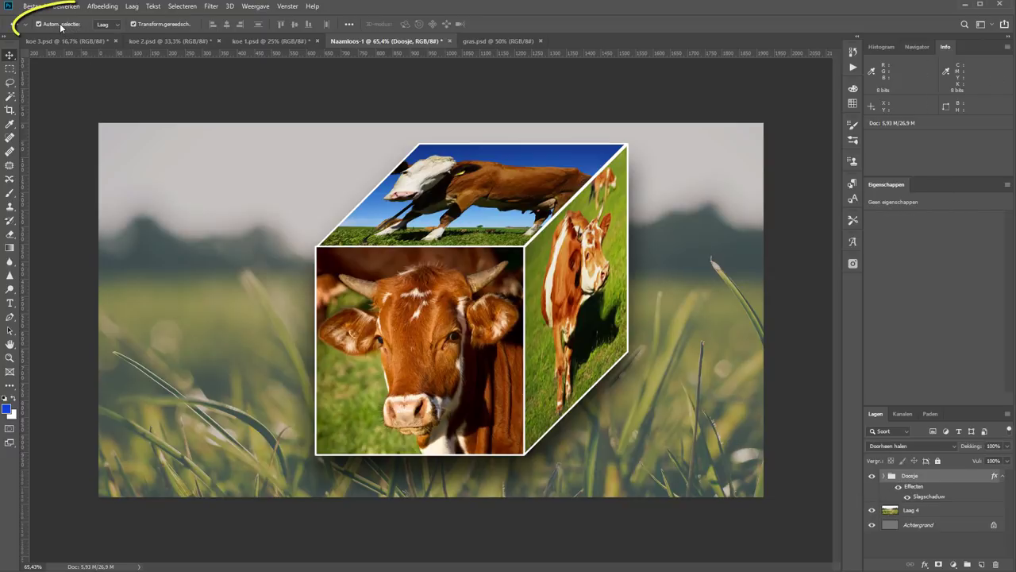
# - With Autom. selecteren set to Groep, move the Doosje cube about 103 px left and 31 px down
pyautogui.click(111, 28)
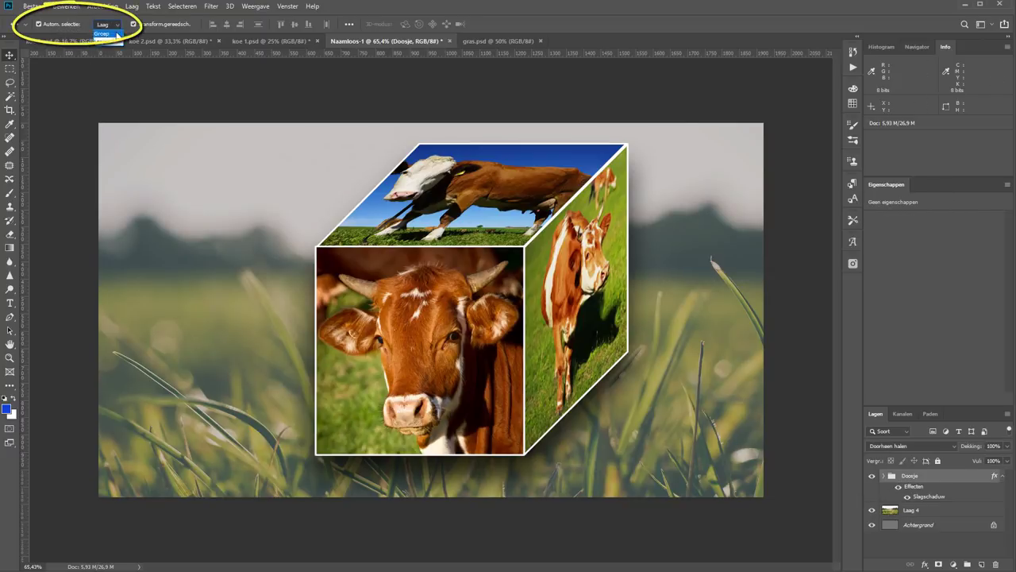
pyautogui.click(104, 24)
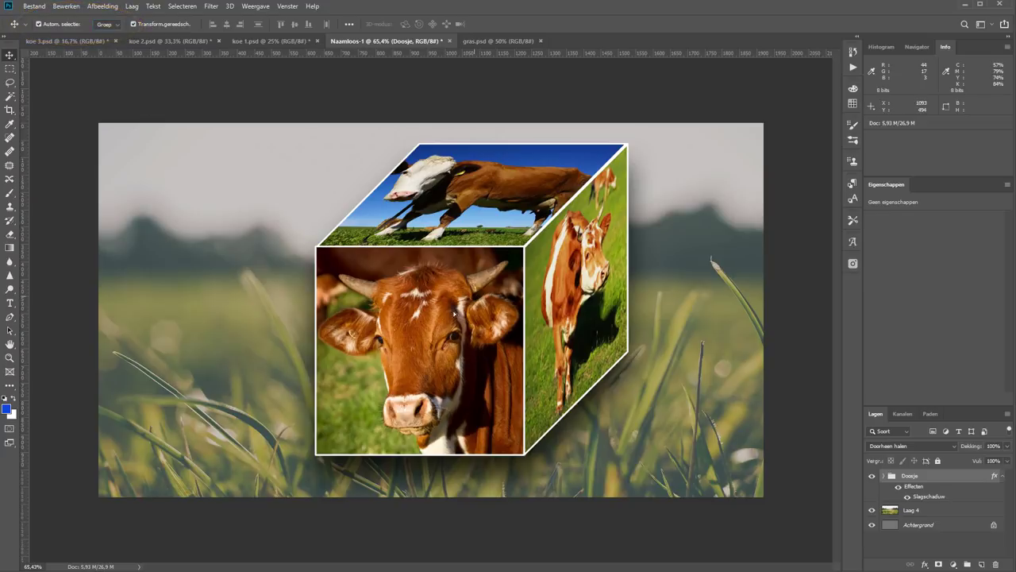
pyautogui.moveTo(474, 305); pyautogui.dragTo(441, 306)
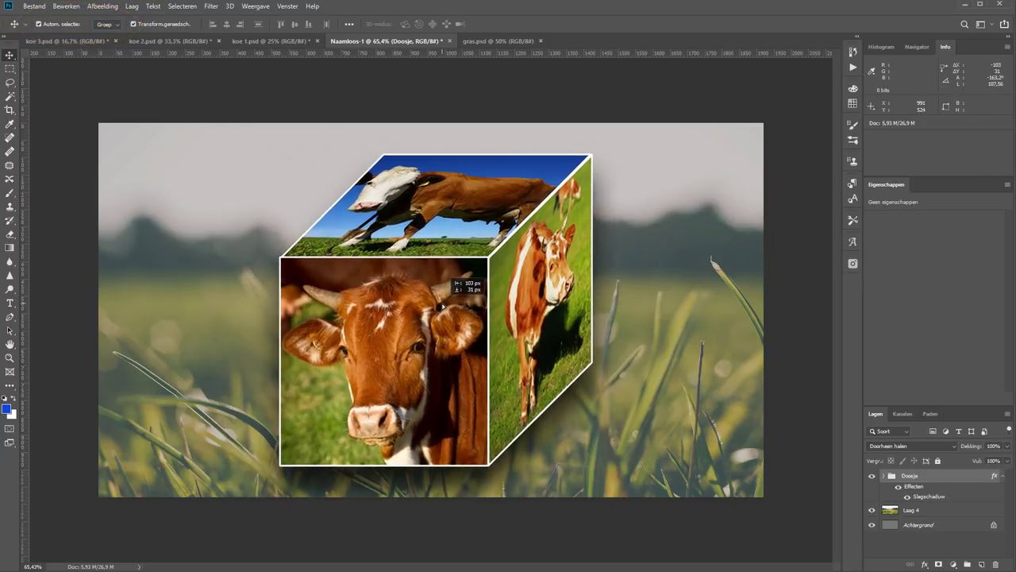